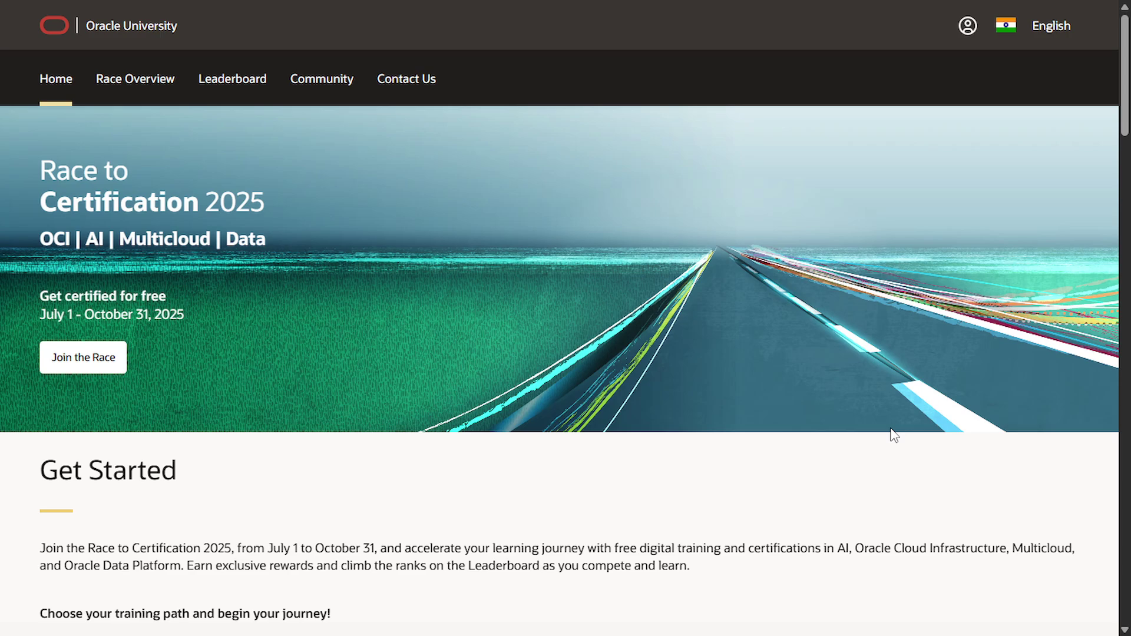
scroll(893, 435, down, 3)
scroll(893, 435, down, 3)
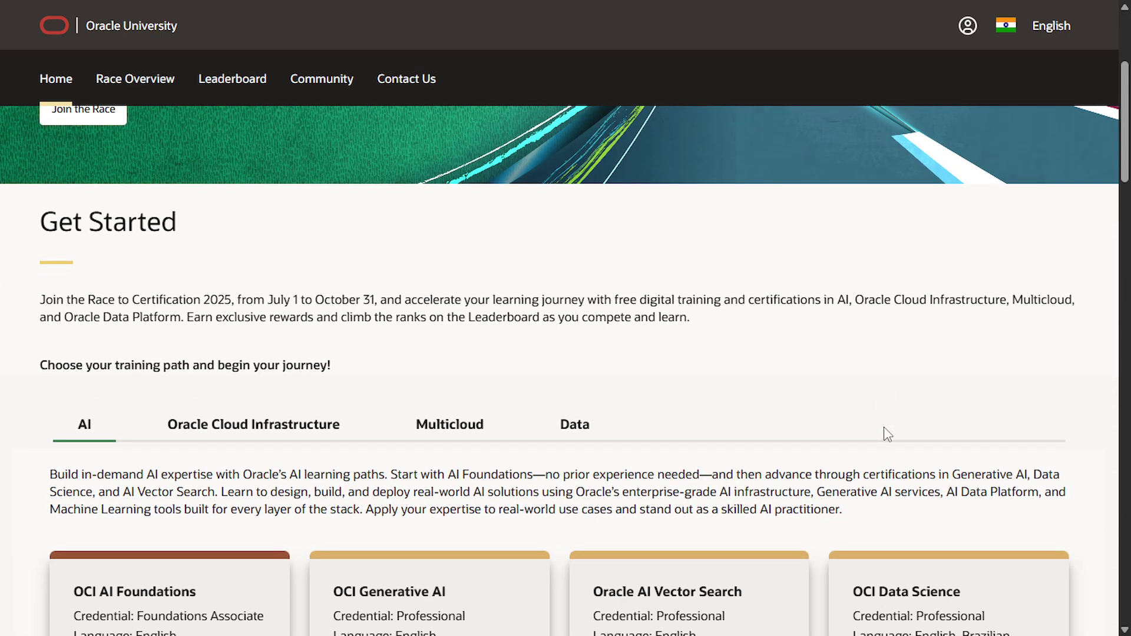
scroll(893, 435, down, 3)
scroll(886, 433, down, 3)
scroll(887, 433, up, 2)
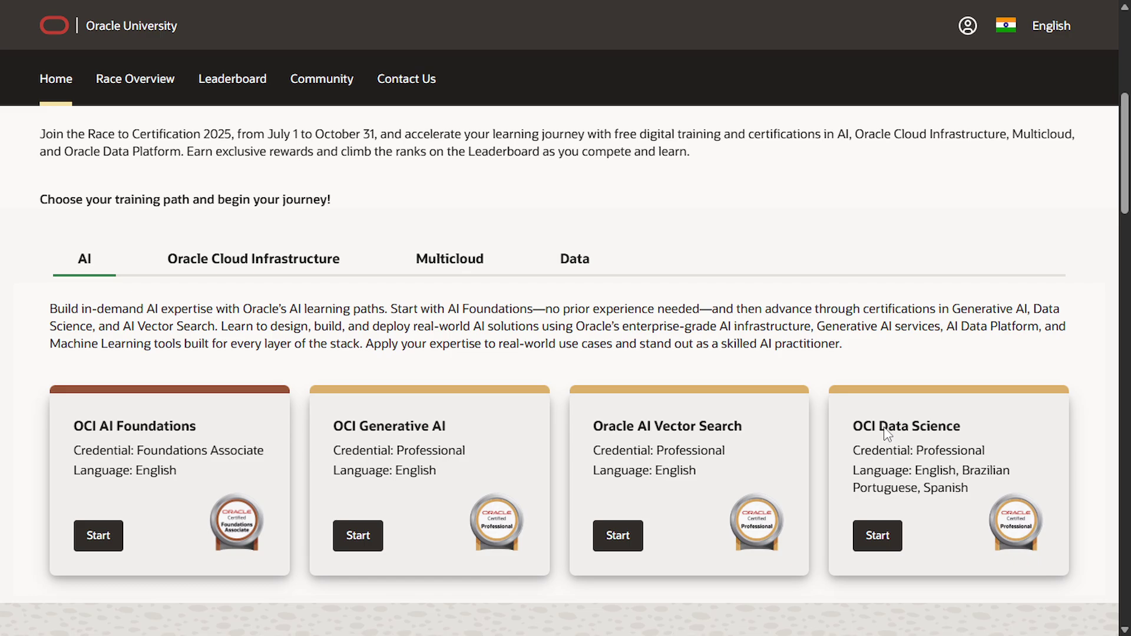
- Zoom the page out and back in to fit the AI certification cards
key(ctrl+minus)
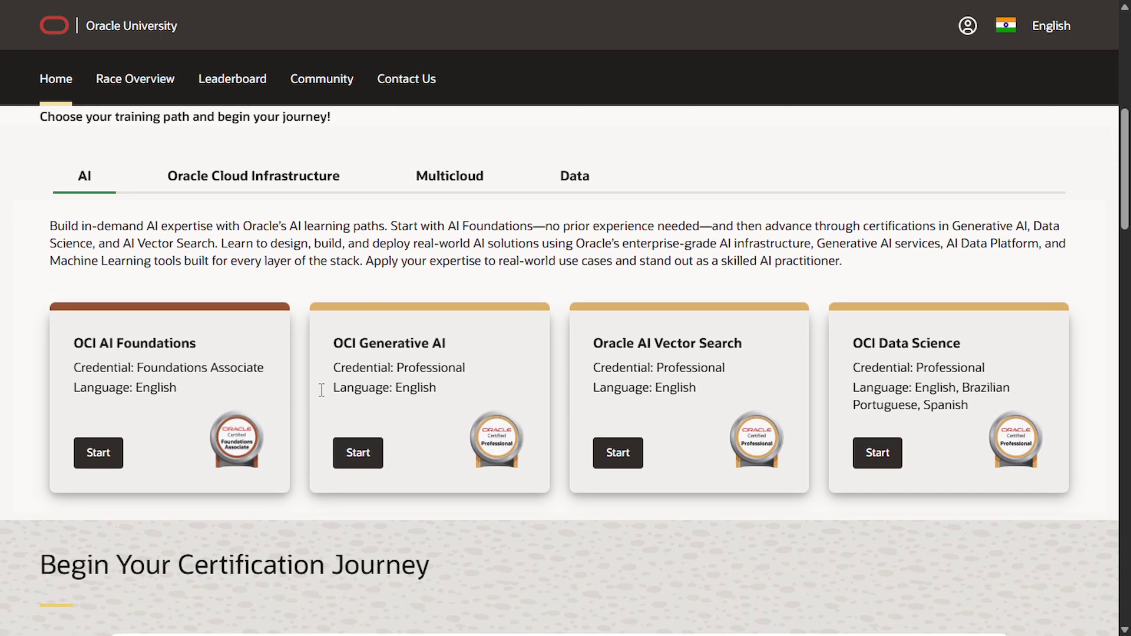
key(ctrl+plus)
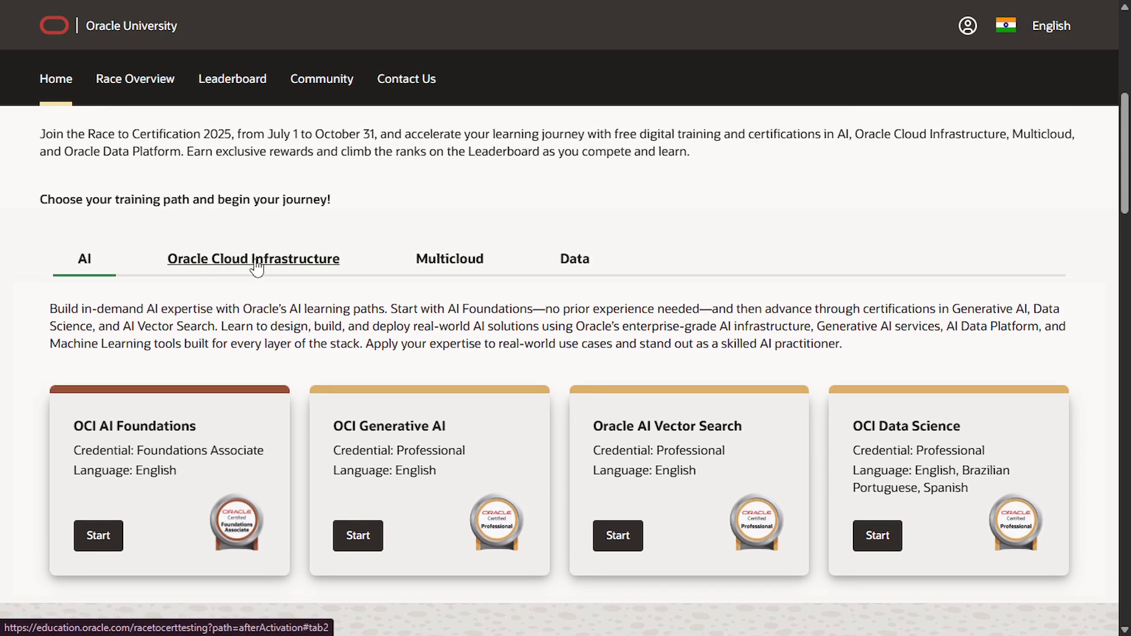
click(253, 258)
scroll(398, 372, down, 1)
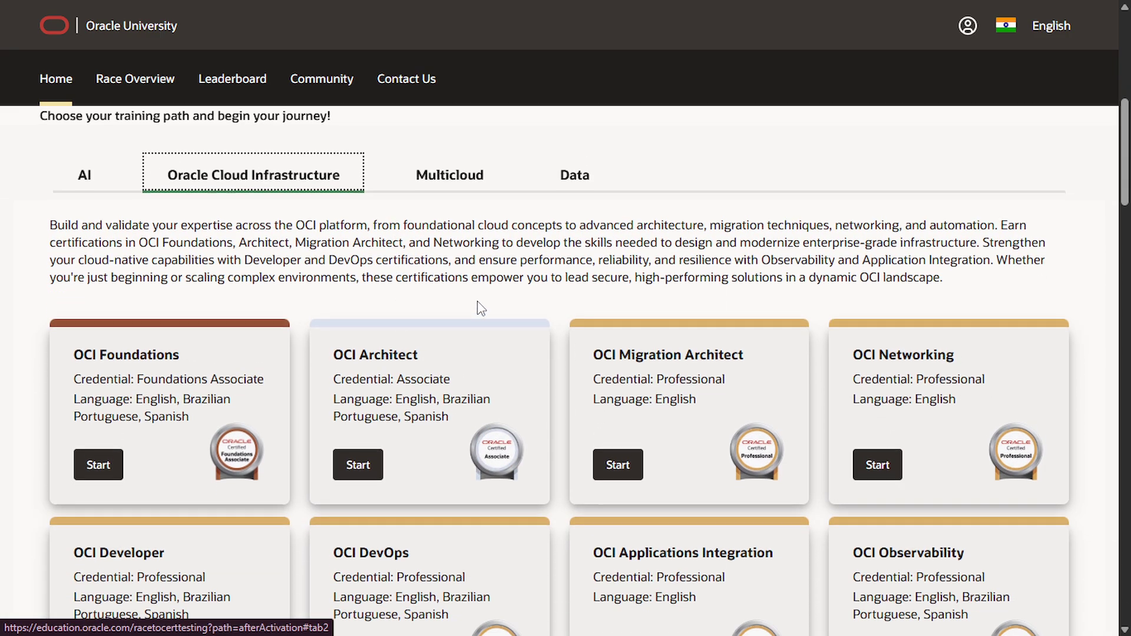
scroll(480, 301, down, 2)
scroll(480, 300, up, 2)
click(449, 176)
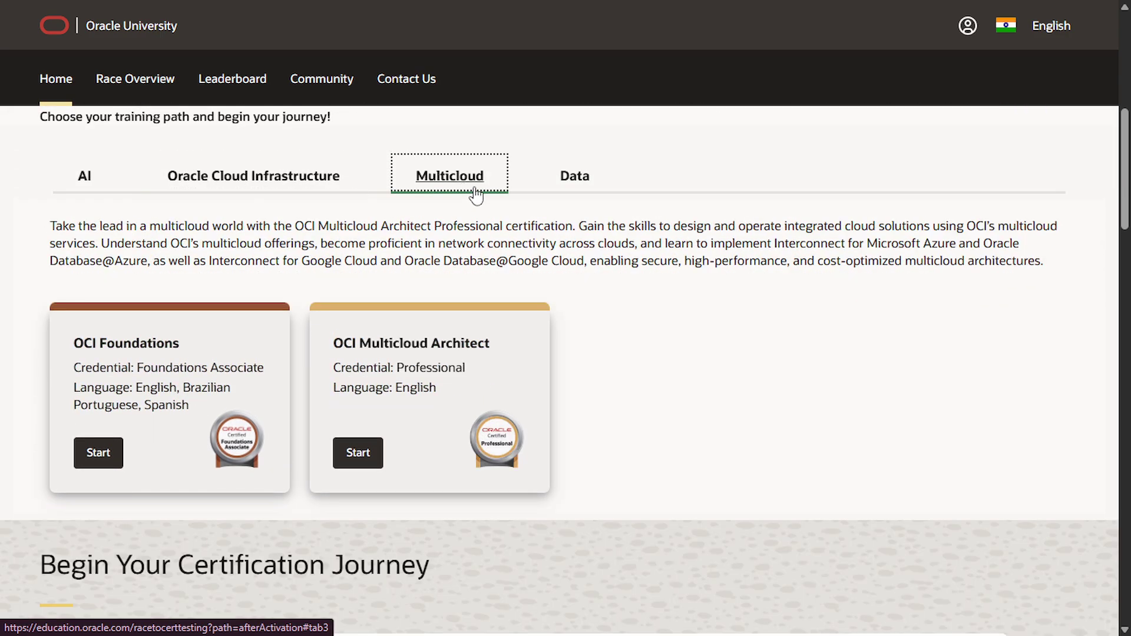
click(575, 176)
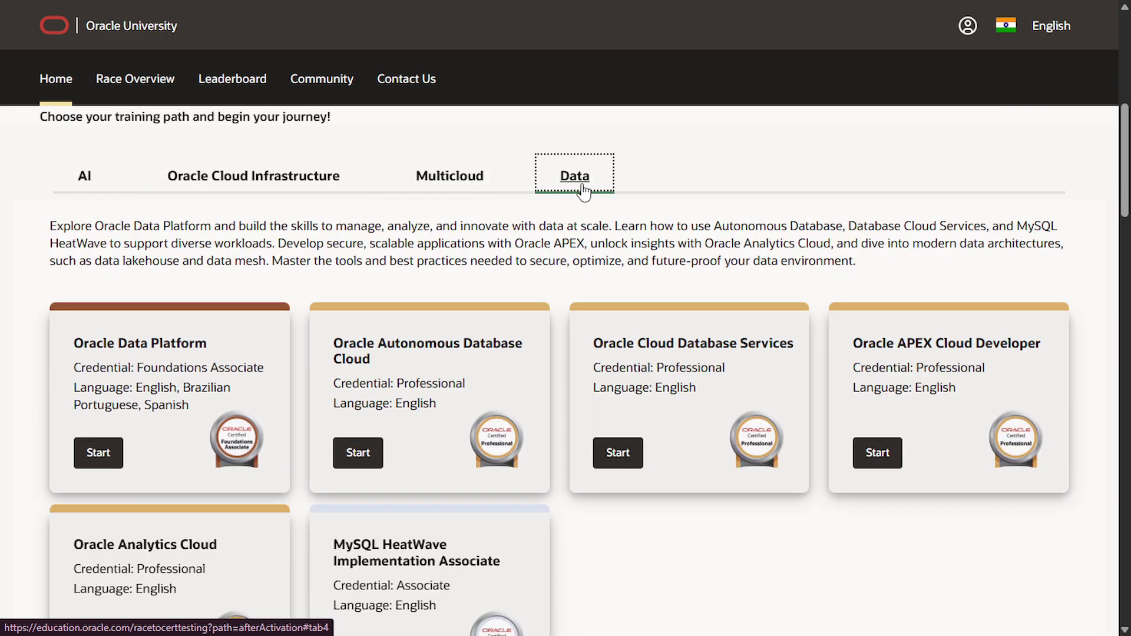
scroll(613, 257, down, 1)
scroll(613, 274, up, 1)
click(84, 176)
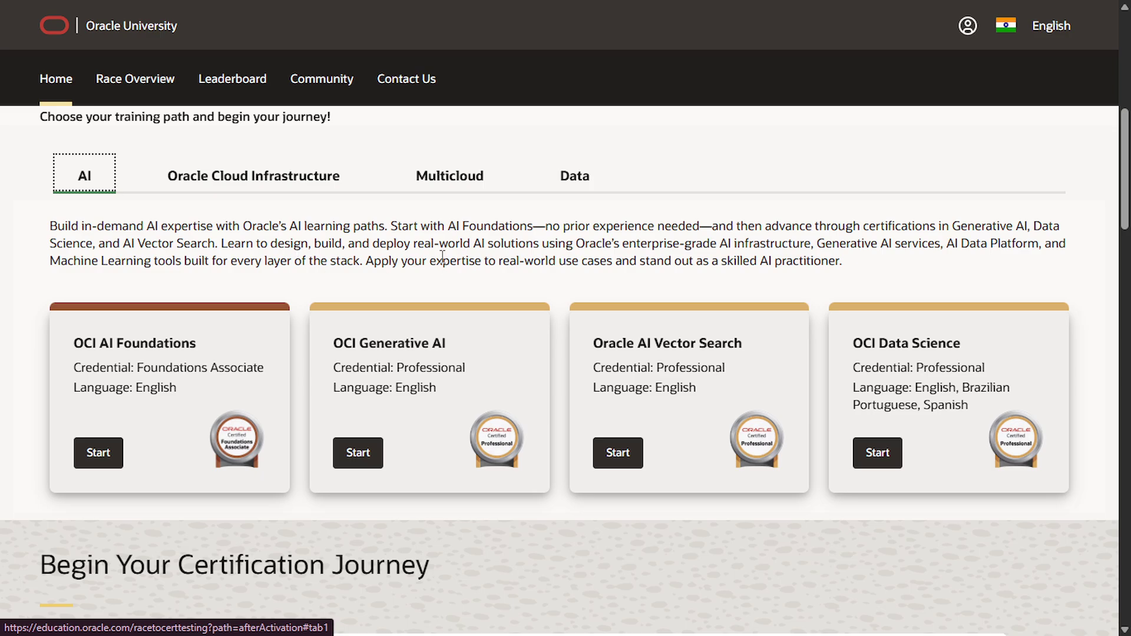
scroll(443, 258, down, 5)
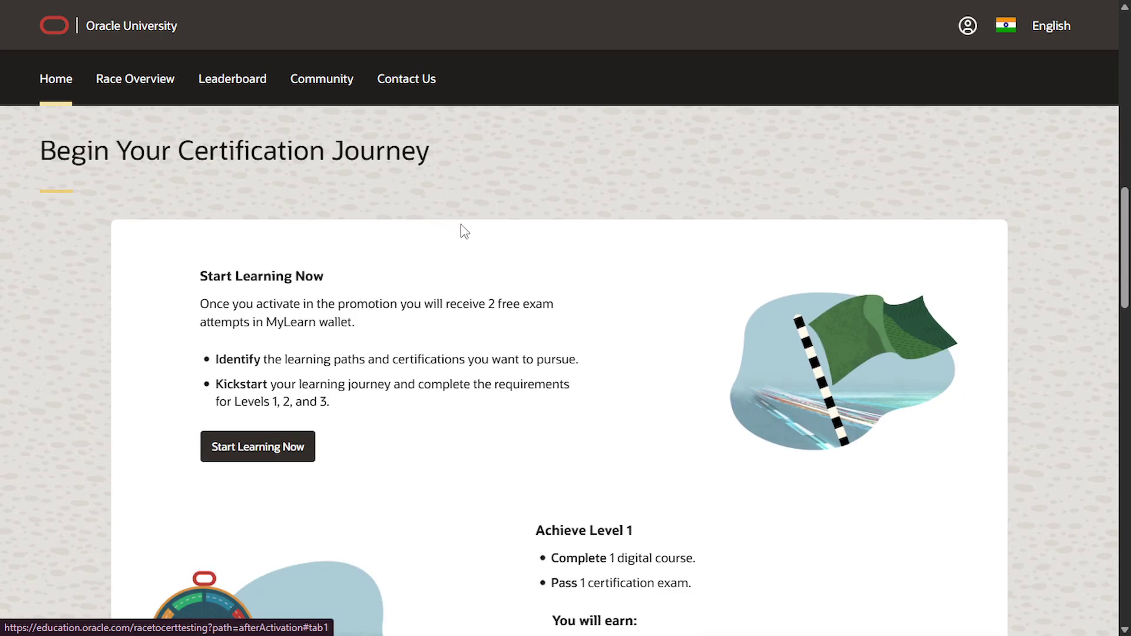
scroll(461, 230, up, 10)
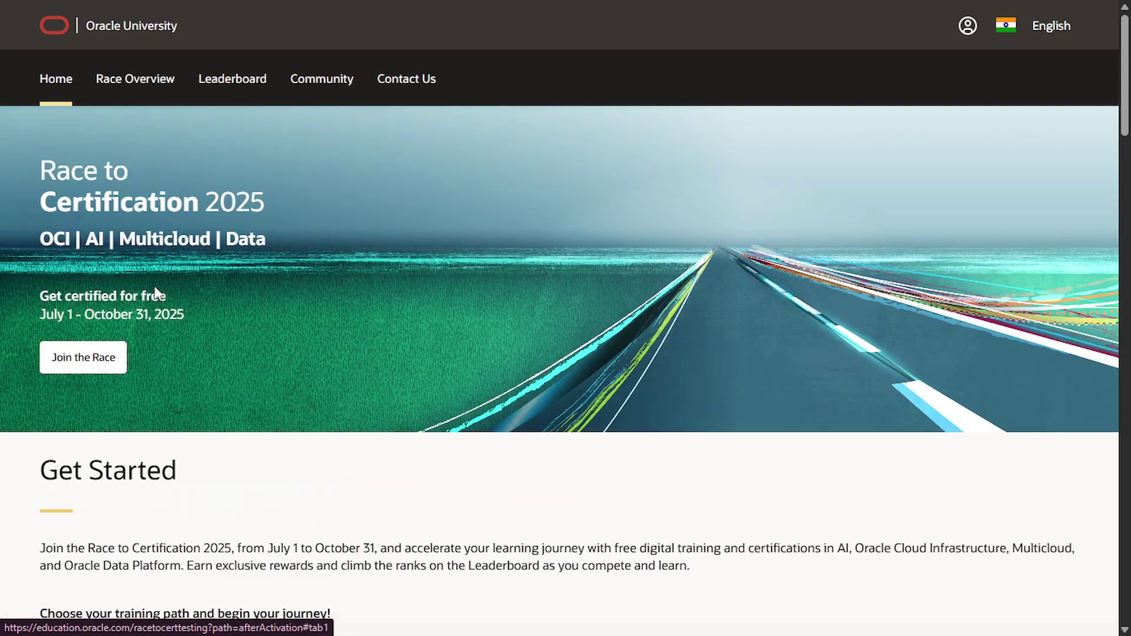
- Jump to the training paths section using the Join the Race link
click(118, 372)
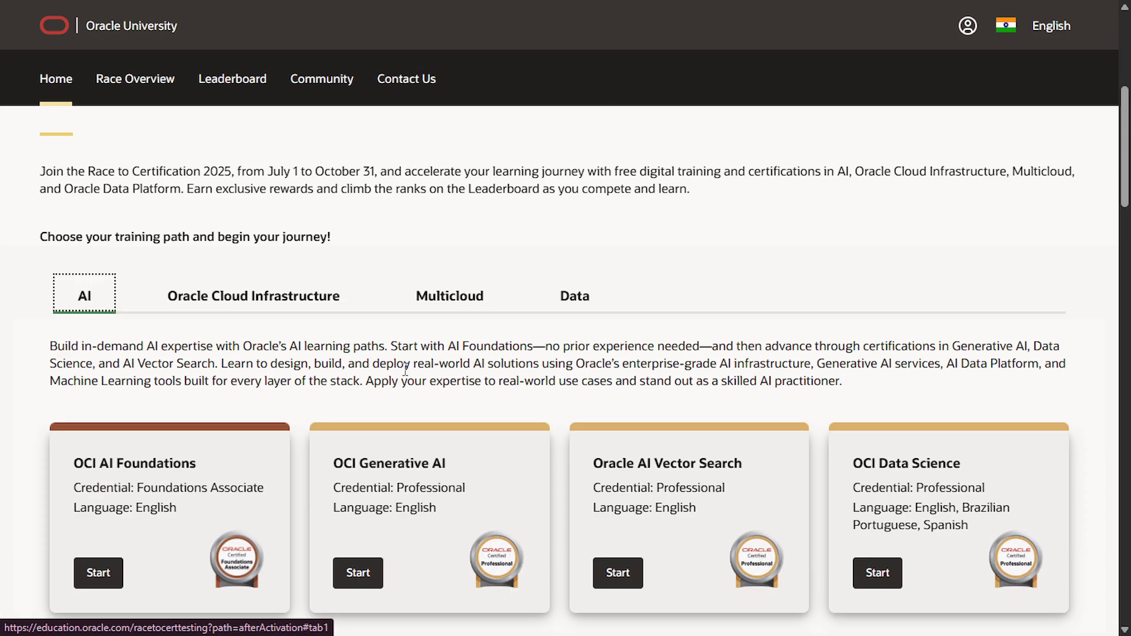
scroll(412, 369, down, 4)
scroll(431, 369, up, 2)
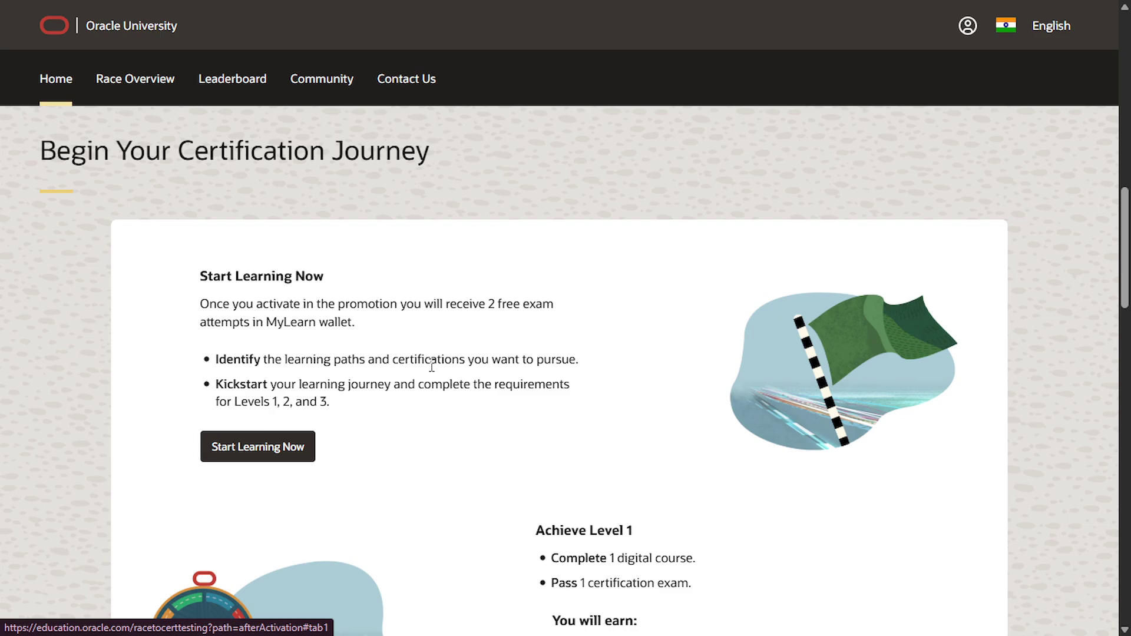
scroll(432, 370, down, 4)
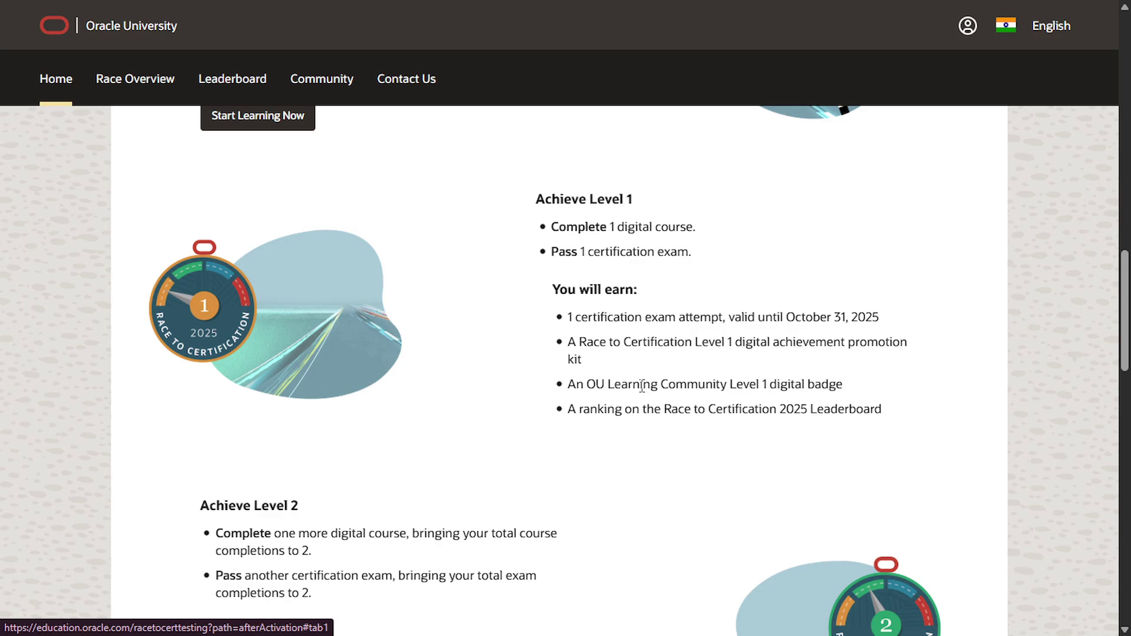
scroll(642, 386, down, 3)
scroll(636, 389, down, 1)
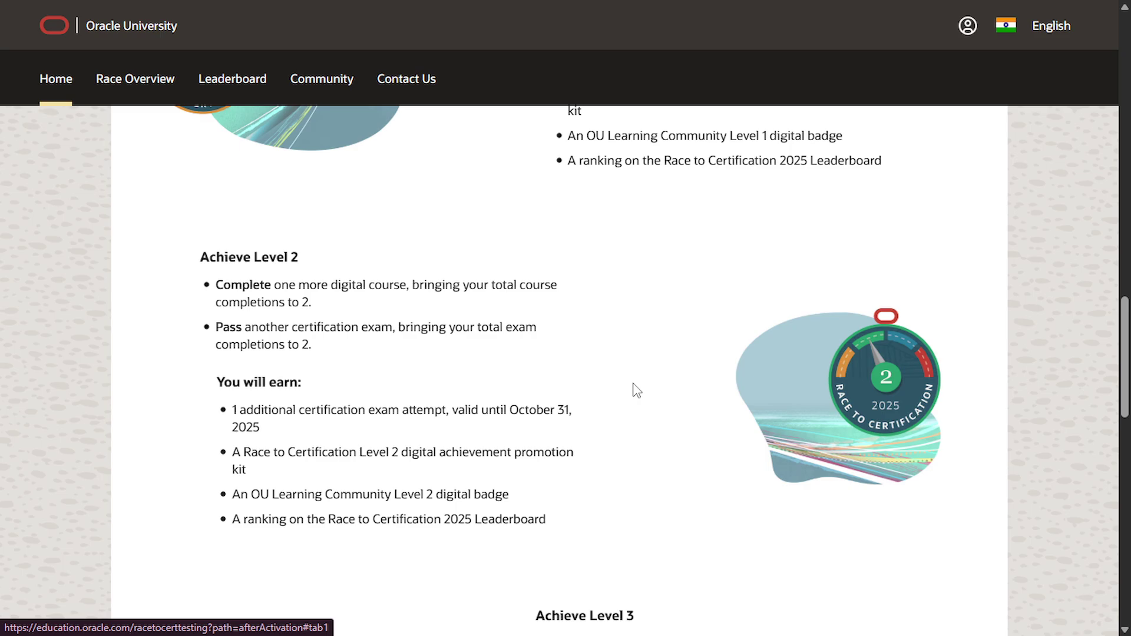
scroll(636, 389, down, 4)
scroll(654, 381, down, 4)
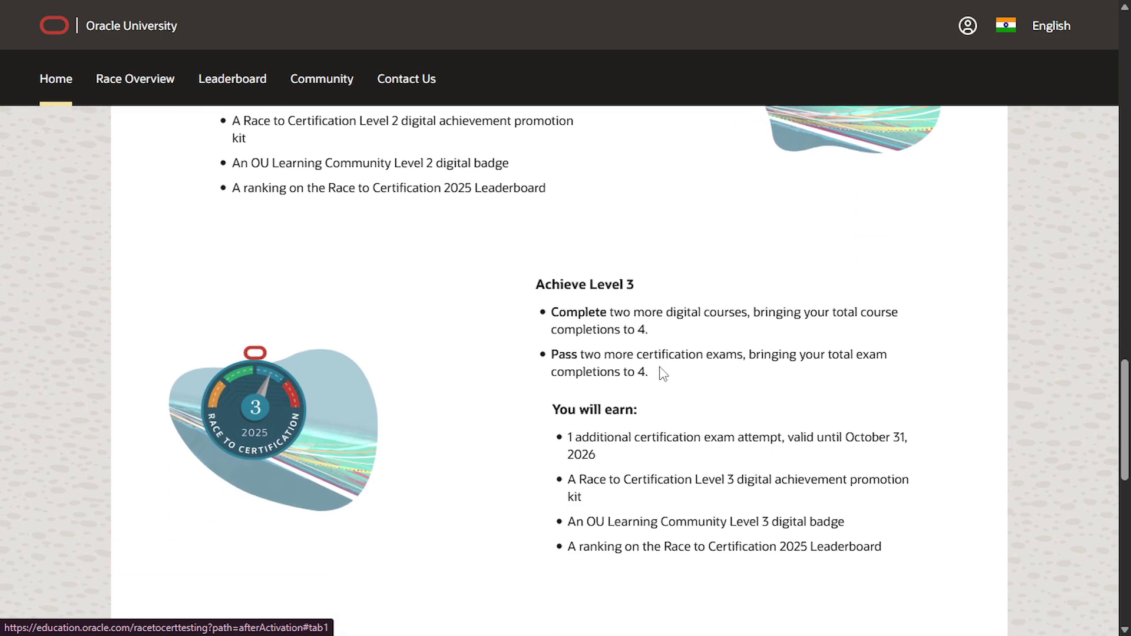
scroll(663, 371, down, 2)
scroll(667, 372, up, 2)
scroll(664, 367, down, 5)
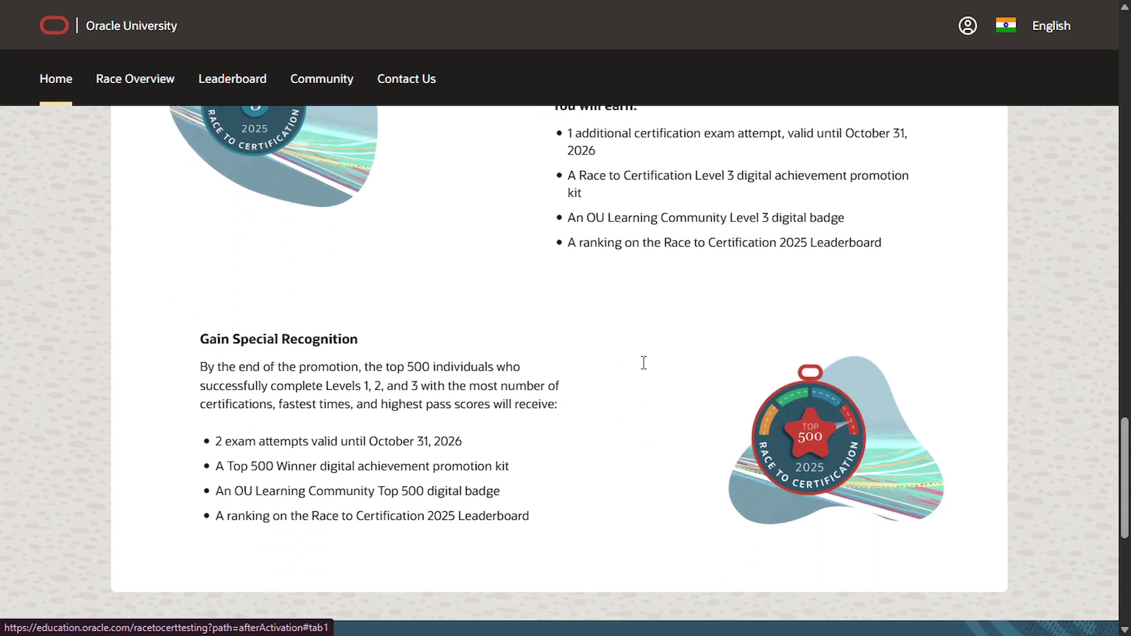
scroll(644, 368, down, 3)
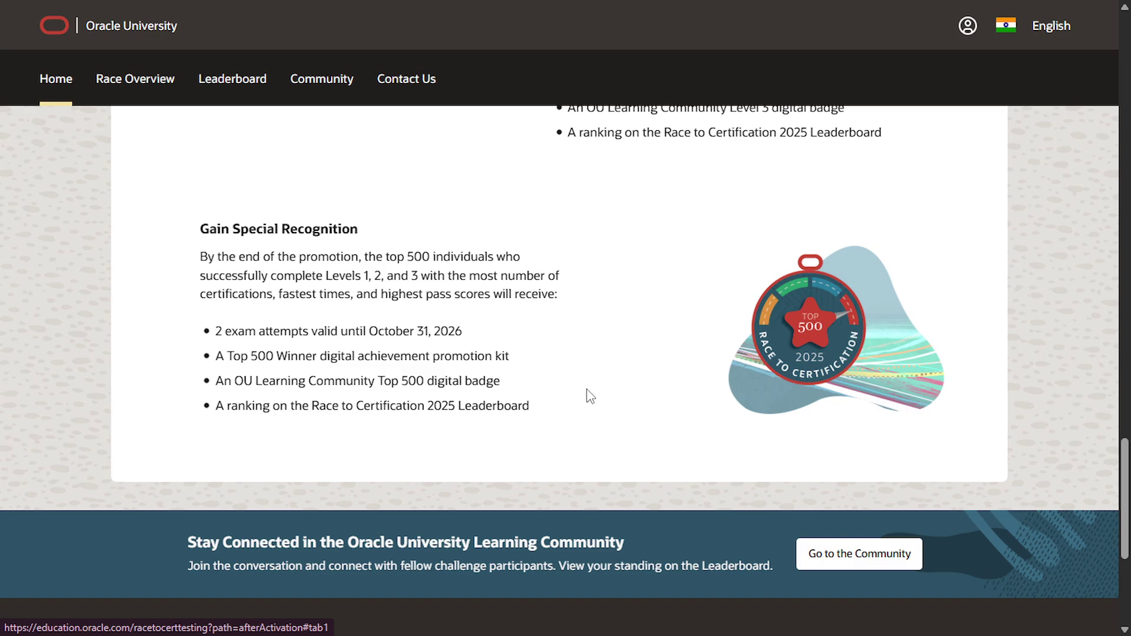
scroll(590, 389, up, 5)
scroll(590, 381, up, 5)
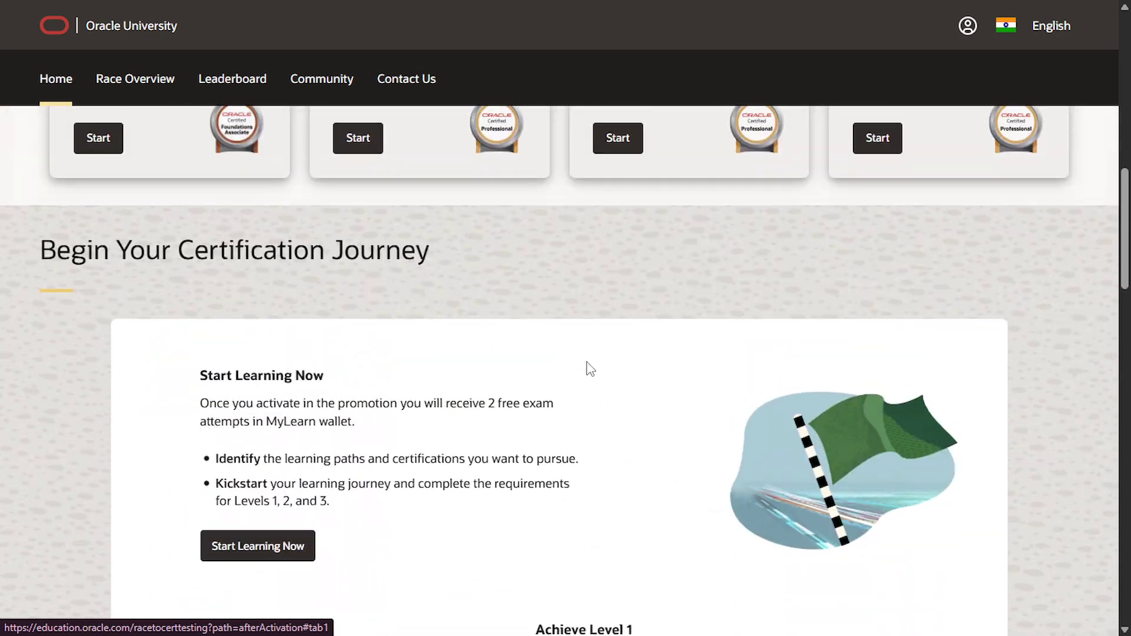
scroll(591, 371, up, 5)
scroll(591, 369, up, 4)
scroll(593, 362, up, 4)
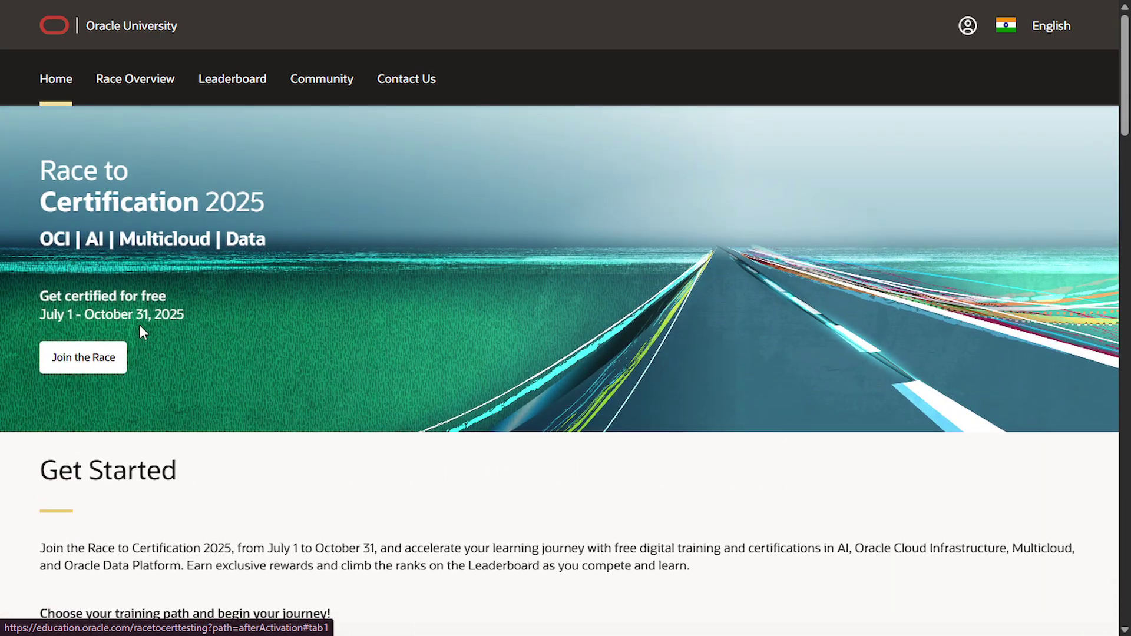
- Use Join the Race to reach the Create Your Oracle Account form
click(118, 360)
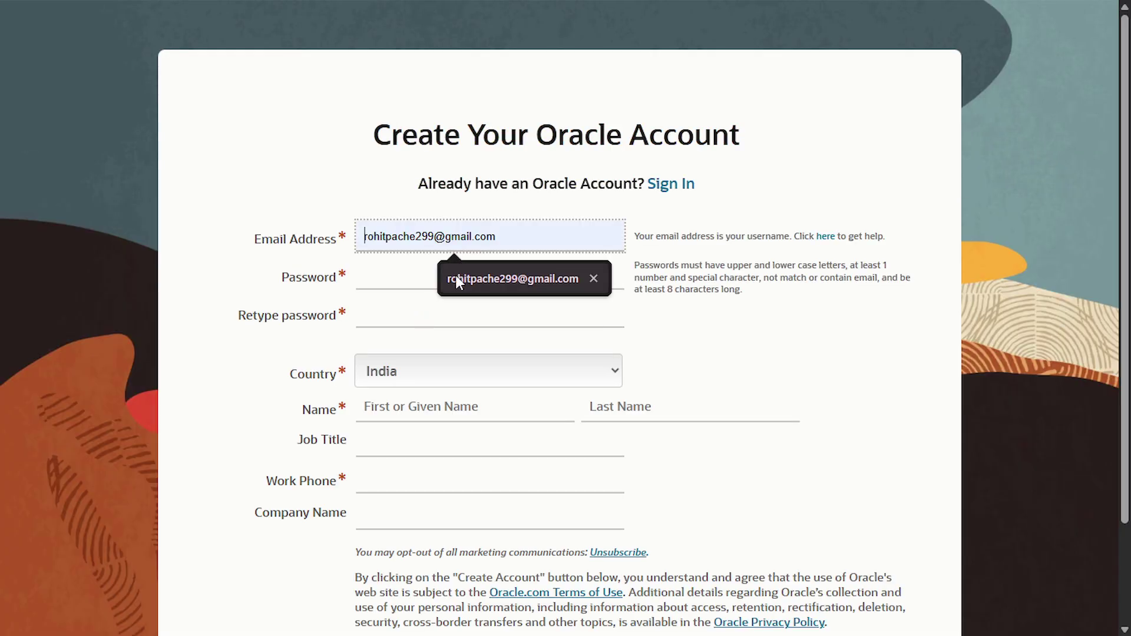
- Enter and confirm the account password, then verify the email from the Gmail message
click(417, 277)
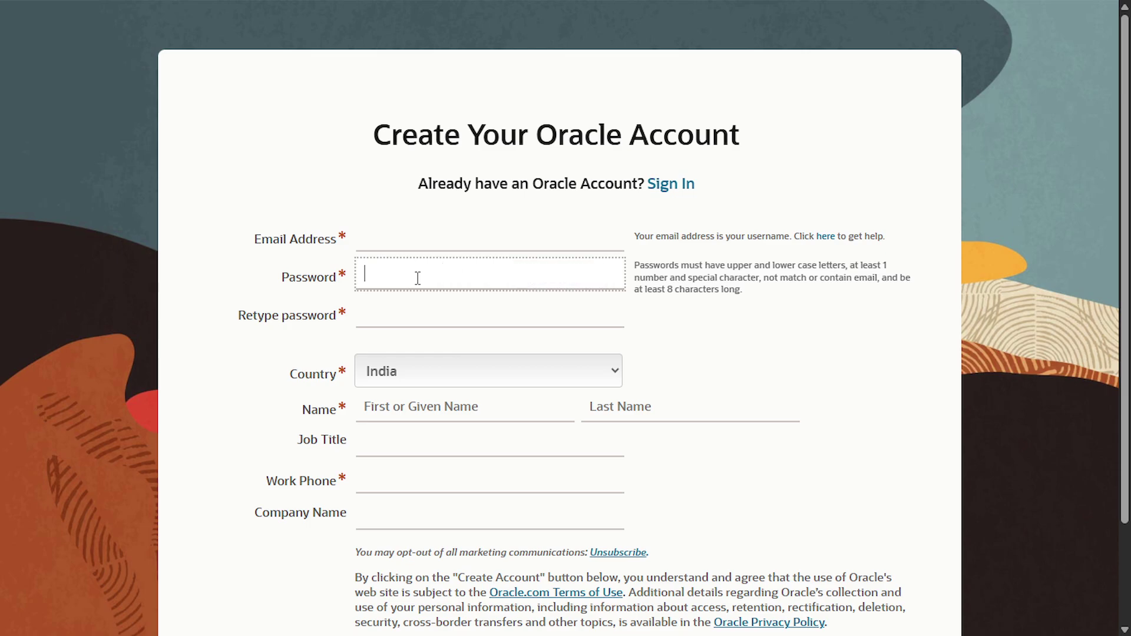
click(424, 315)
scroll(459, 320, down, 1)
scroll(460, 320, down, 1)
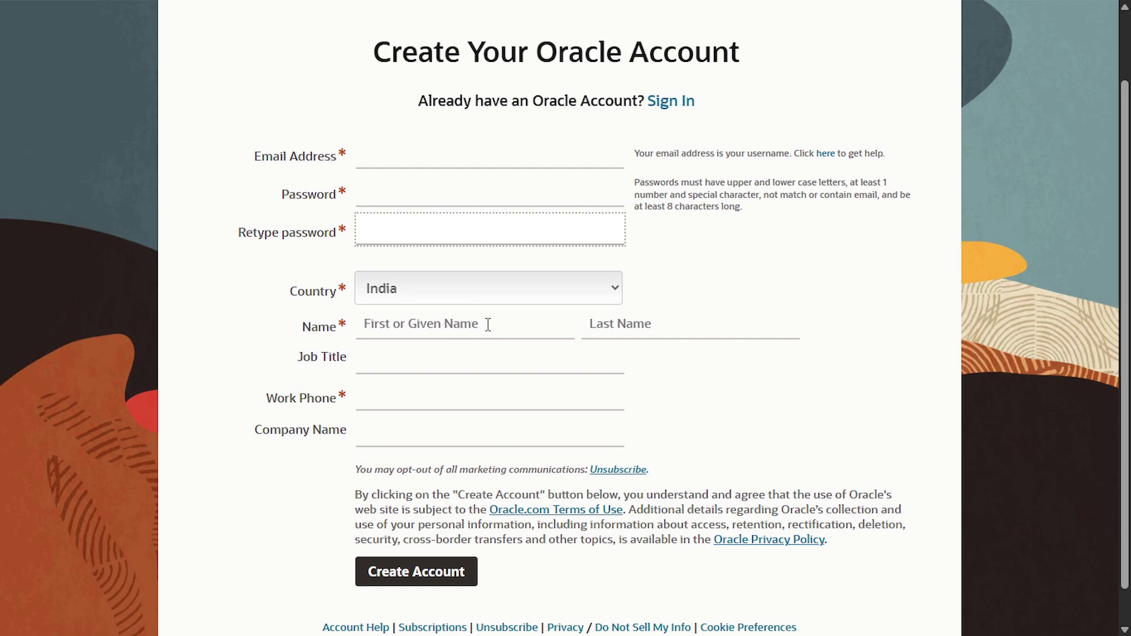
scroll(486, 325, down, 1)
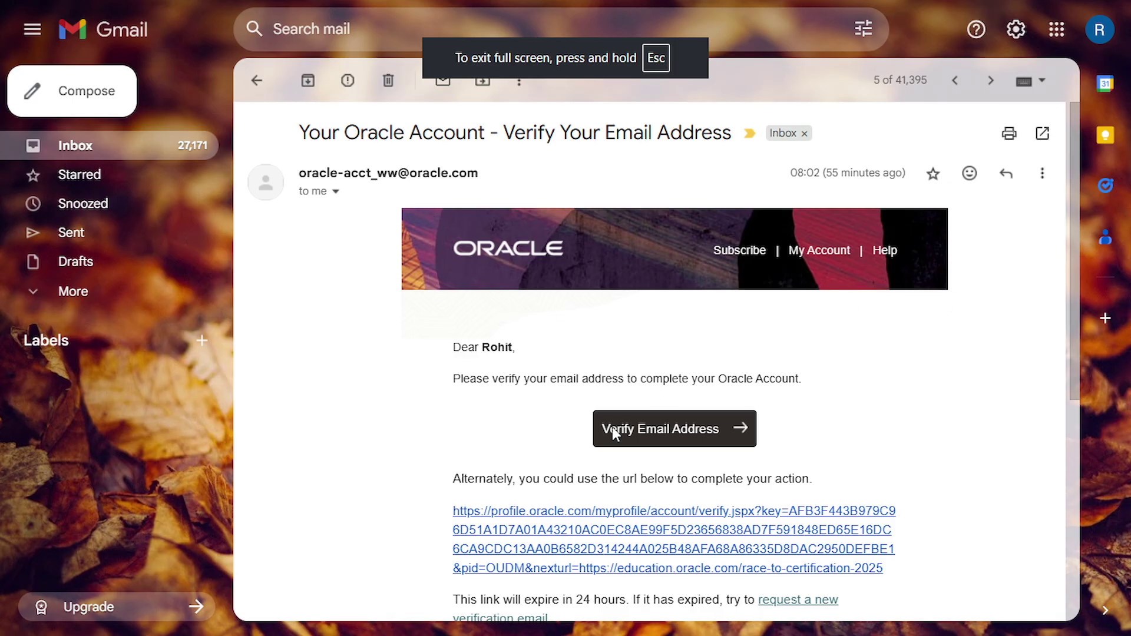
click(681, 433)
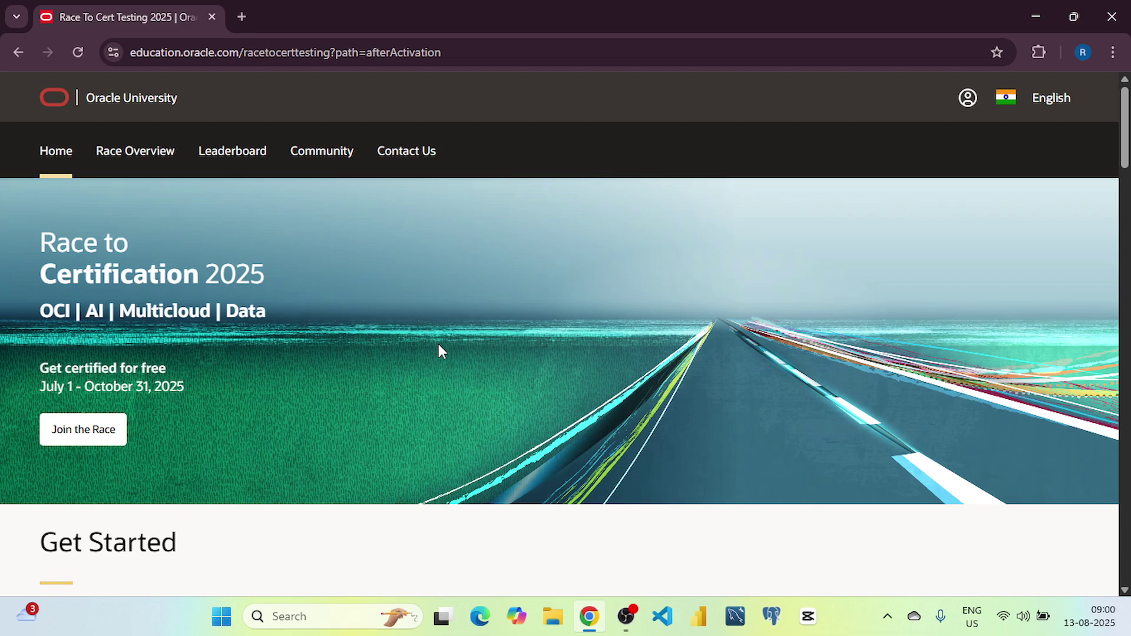
scroll(438, 344, down, 4)
scroll(416, 328, down, 4)
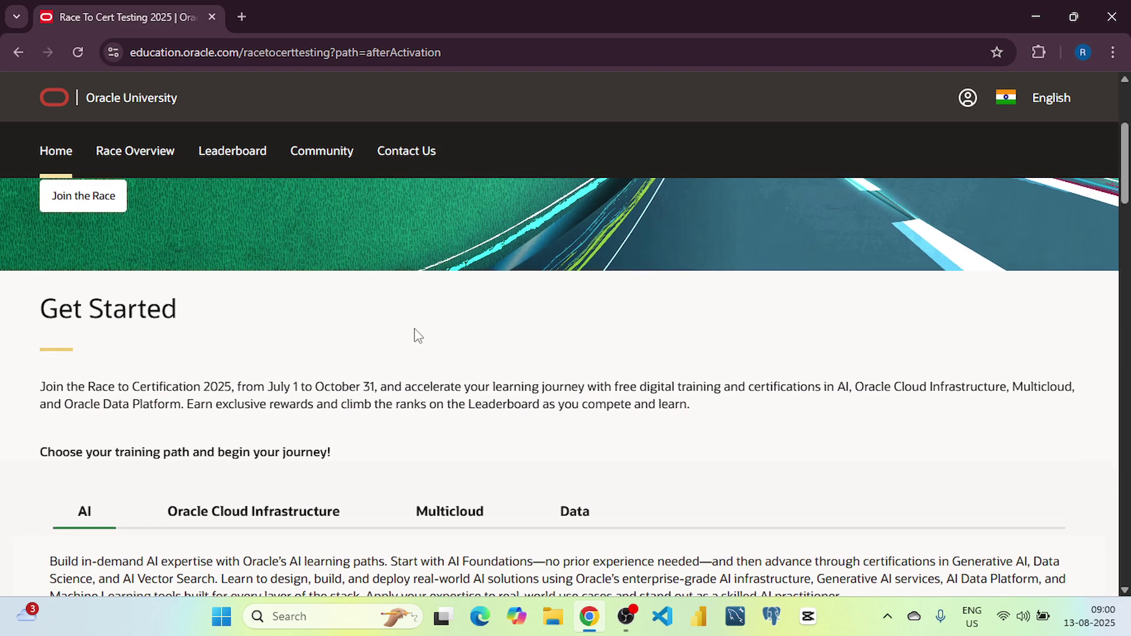
scroll(452, 323, down, 4)
- Start the learning path from the Oracle AI Vector Search certification card
key(Tab)
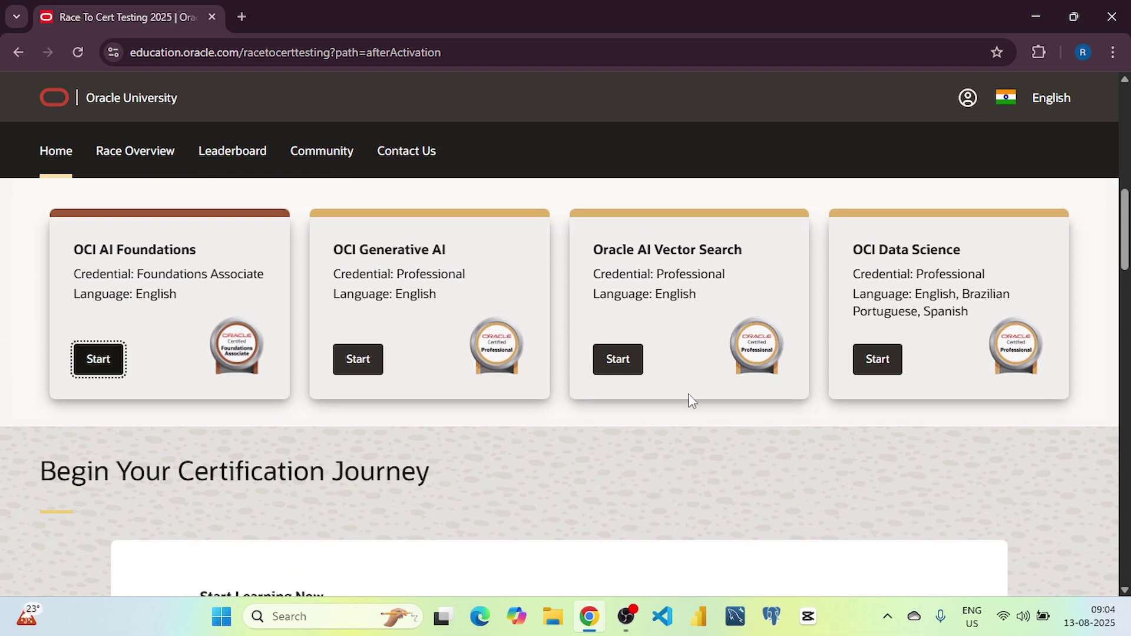
click(618, 359)
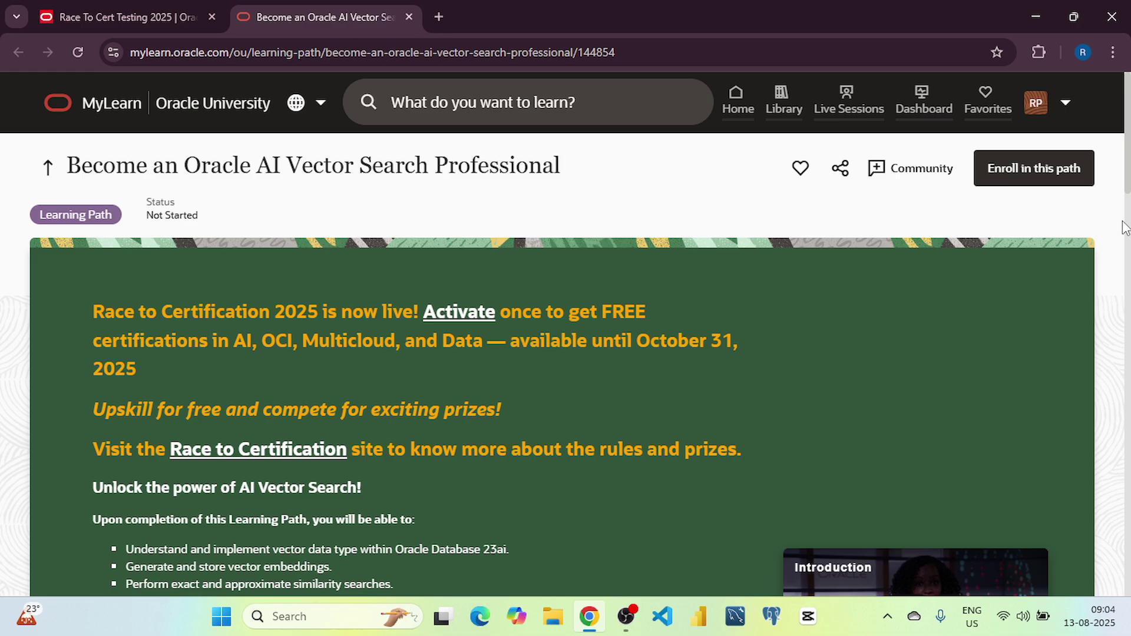
- Enroll in the Become an Oracle AI Vector Search Professional learning path
click(1049, 173)
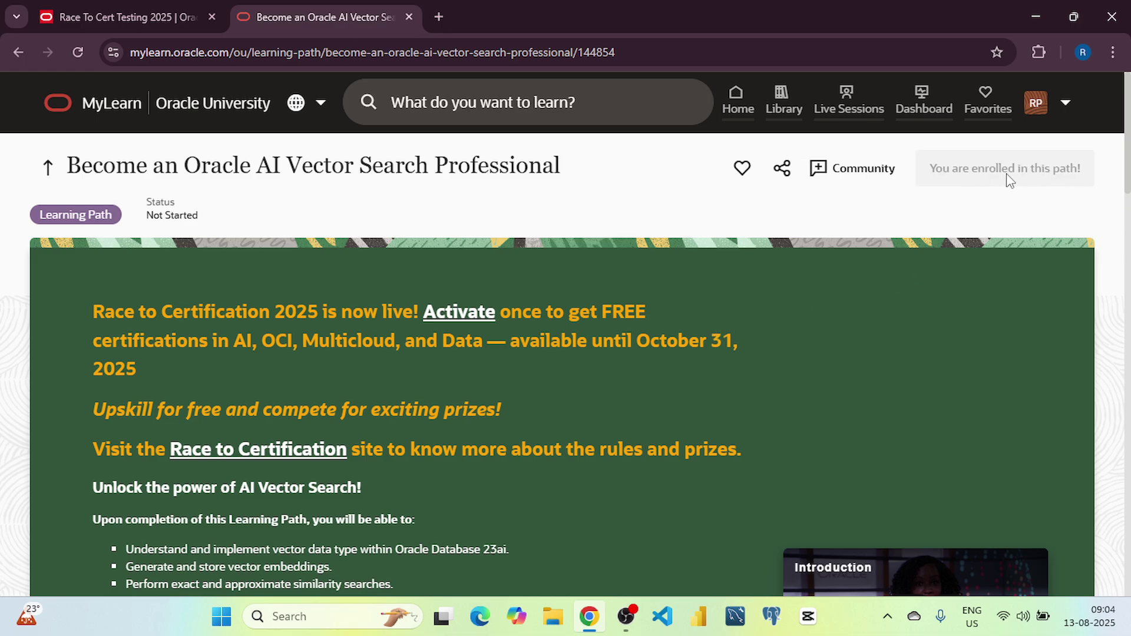
scroll(657, 303, down, 5)
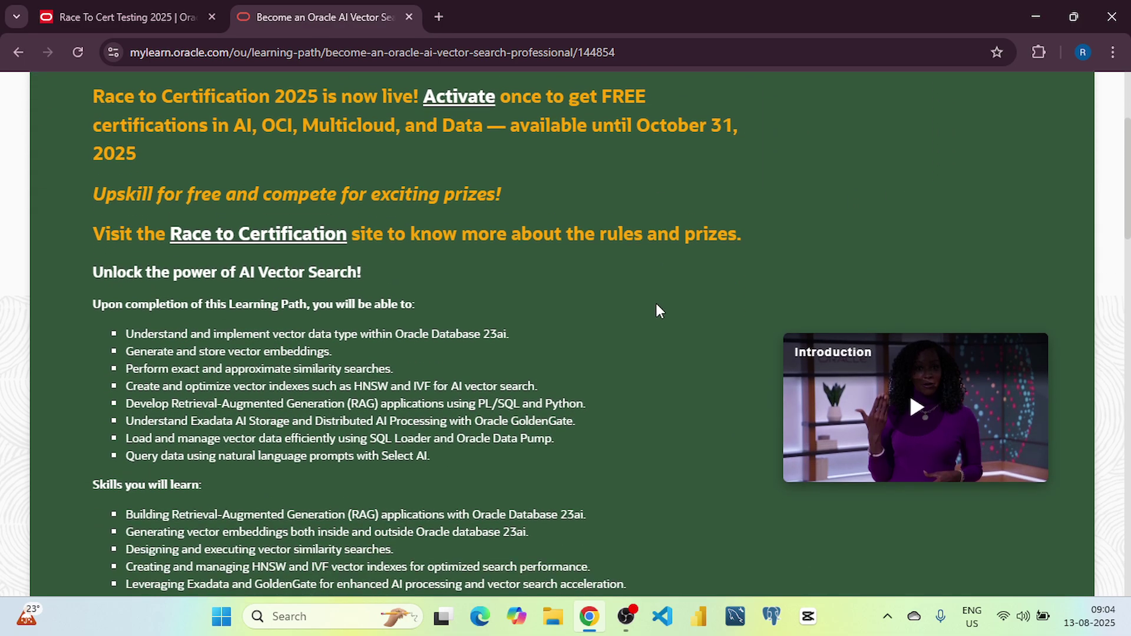
scroll(655, 303, down, 8)
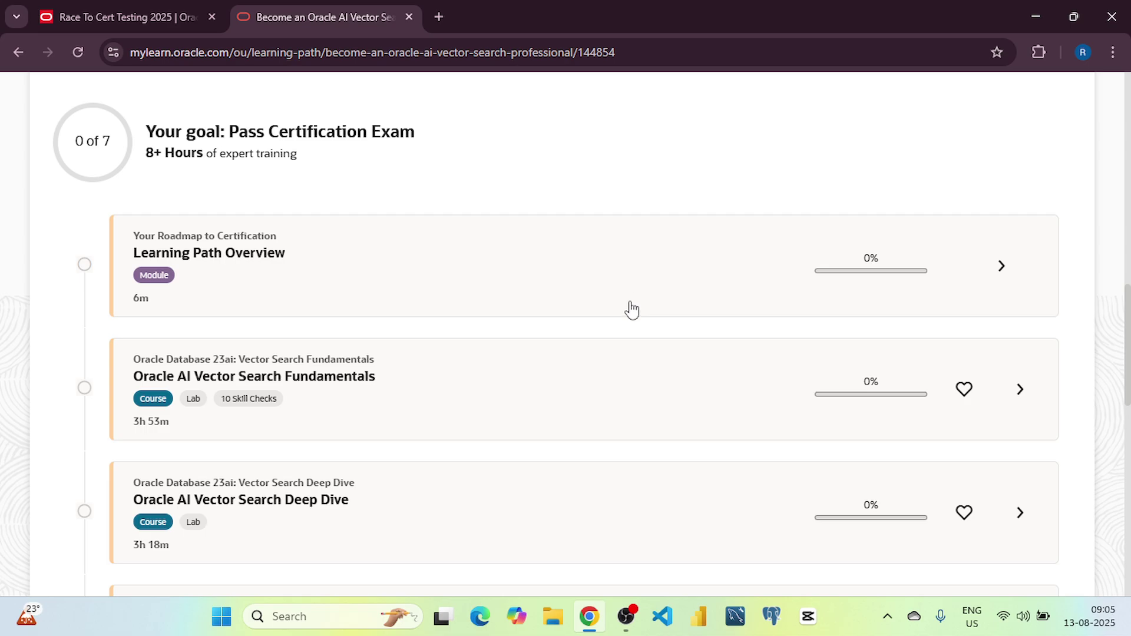
scroll(574, 283, down, 3)
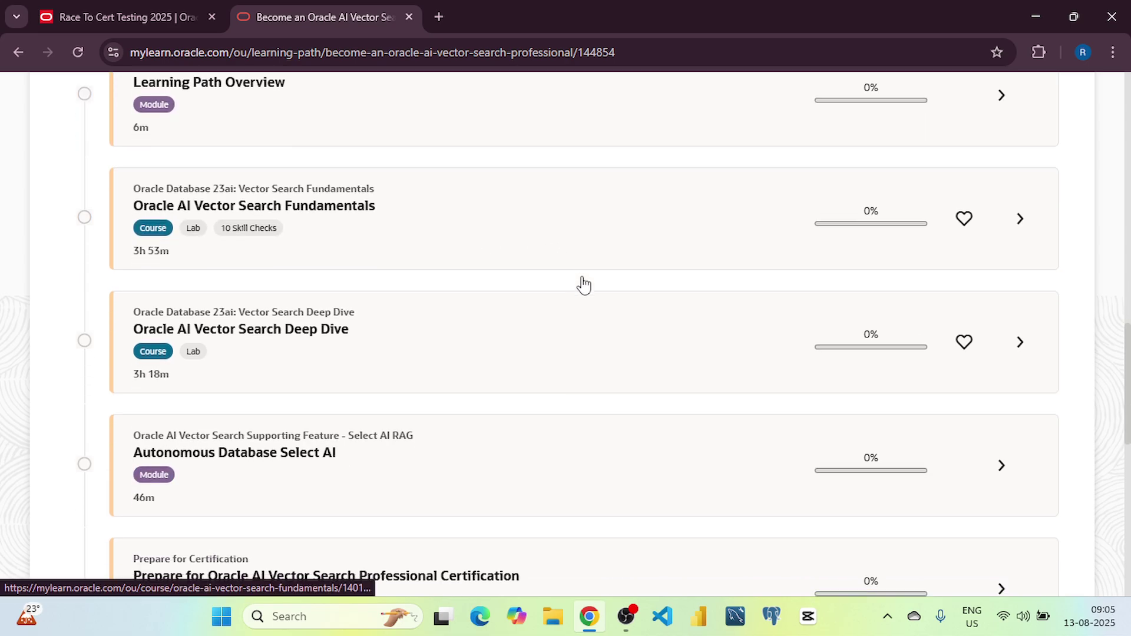
scroll(574, 292, down, 3)
scroll(575, 292, down, 3)
scroll(574, 292, down, 1)
scroll(574, 292, up, 2)
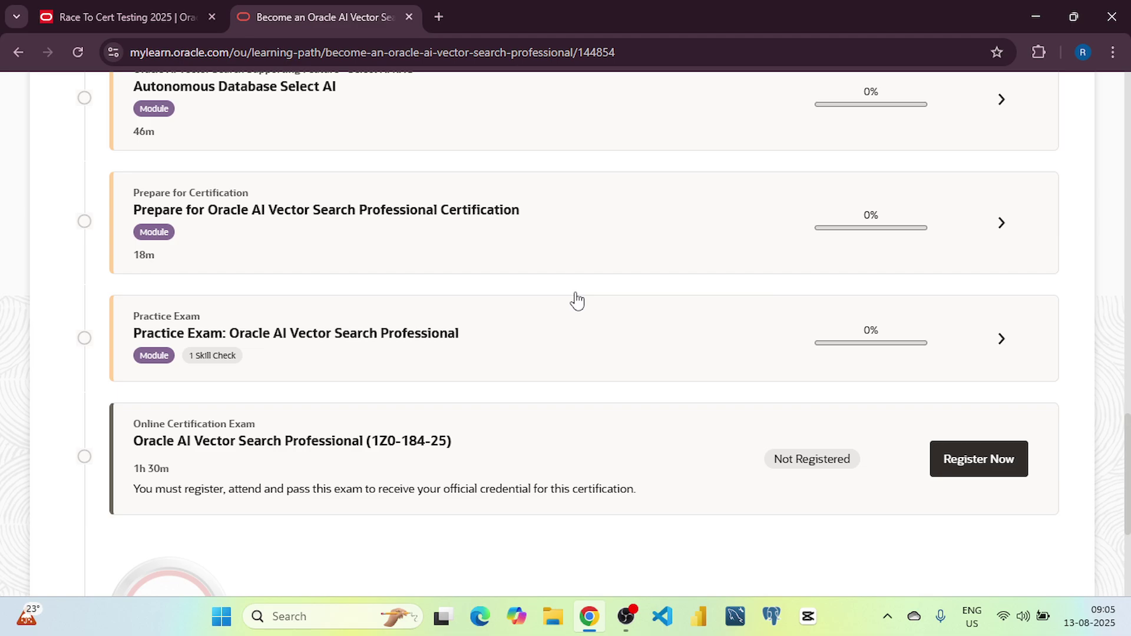
scroll(650, 363, up, 8)
scroll(649, 363, down, 5)
scroll(649, 363, down, 5)
scroll(650, 363, down, 1)
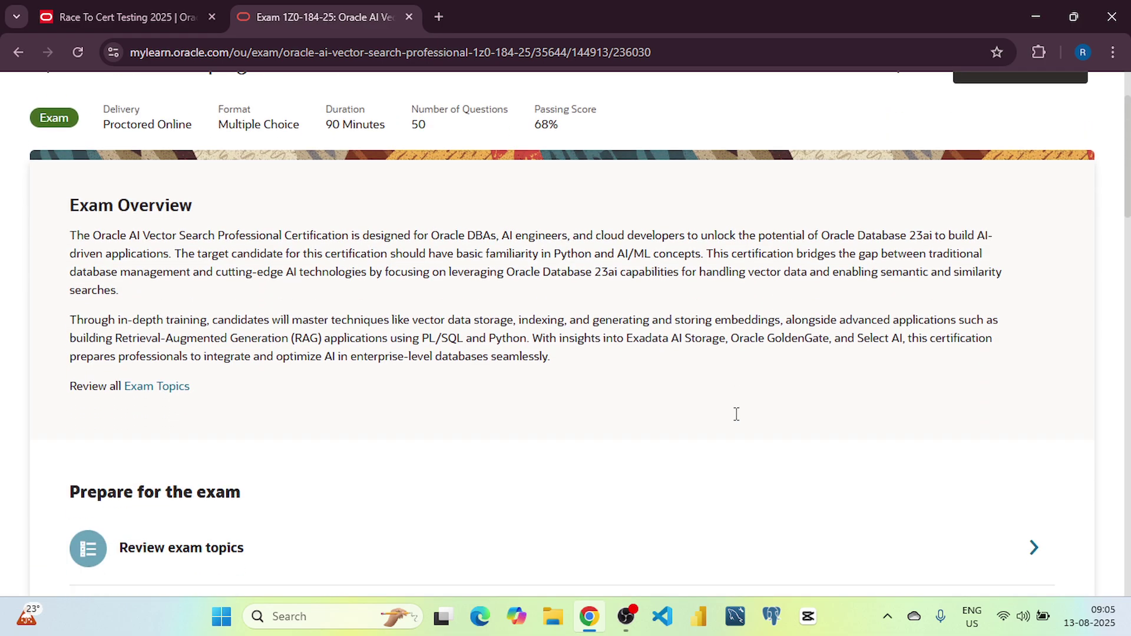
scroll(742, 415, up, 2)
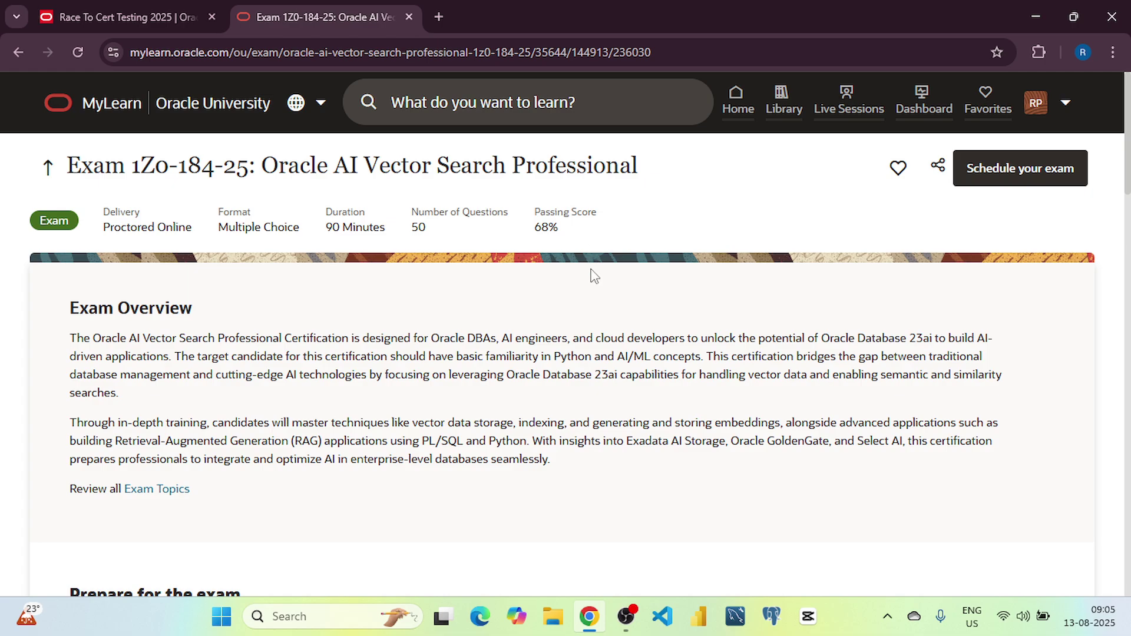
scroll(593, 298, down, 4)
scroll(593, 299, down, 2)
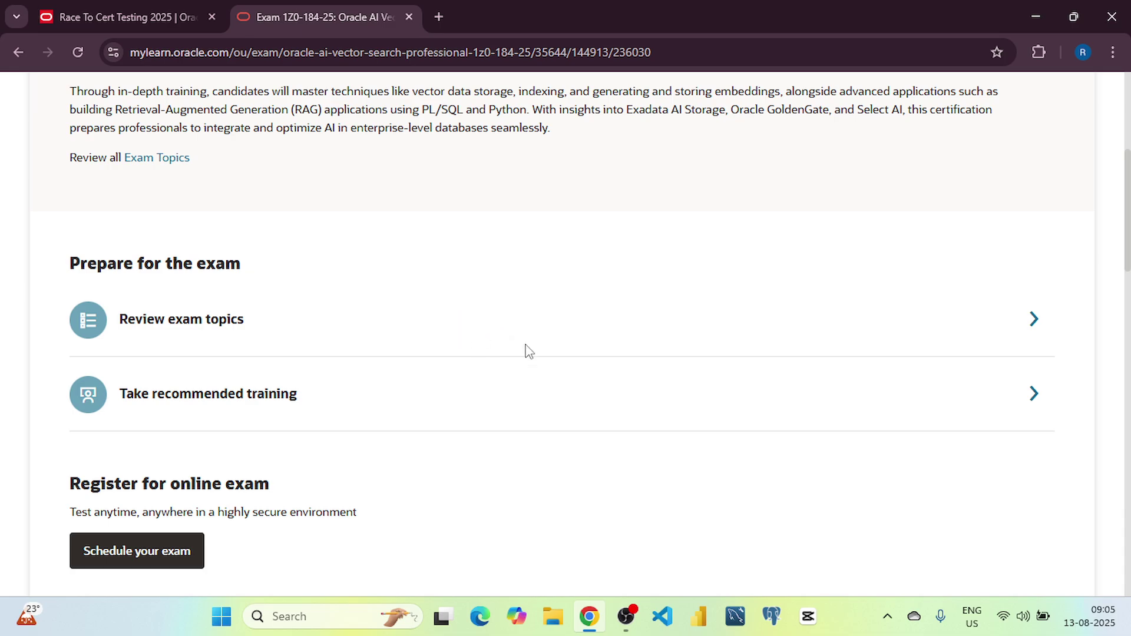
- Expand Review exam topics and briefly highlight the 20% objective weighting
click(840, 345)
scroll(380, 442, down, 2)
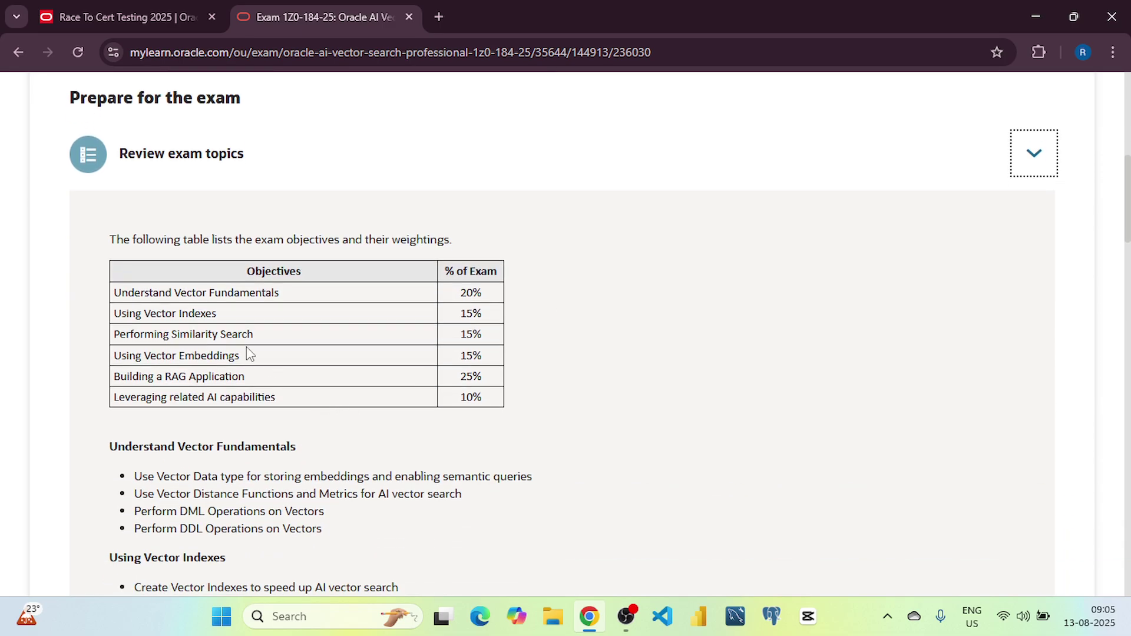
double_click(468, 292)
click(385, 297)
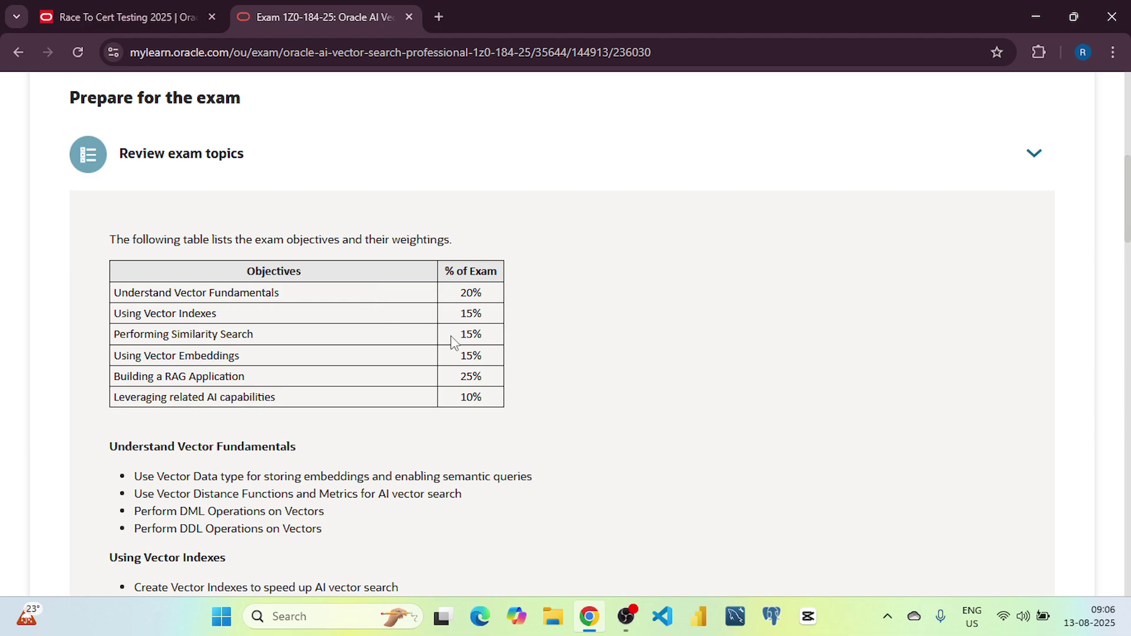
scroll(538, 377, down, 1)
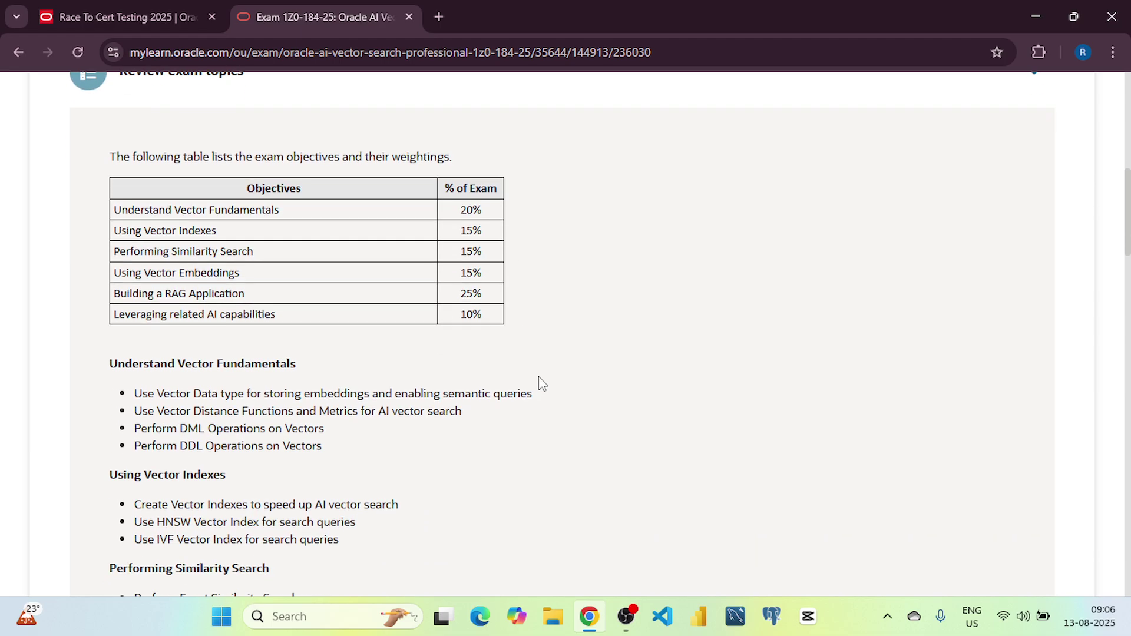
scroll(380, 278, down, 2)
scroll(379, 277, down, 1)
scroll(378, 277, down, 1)
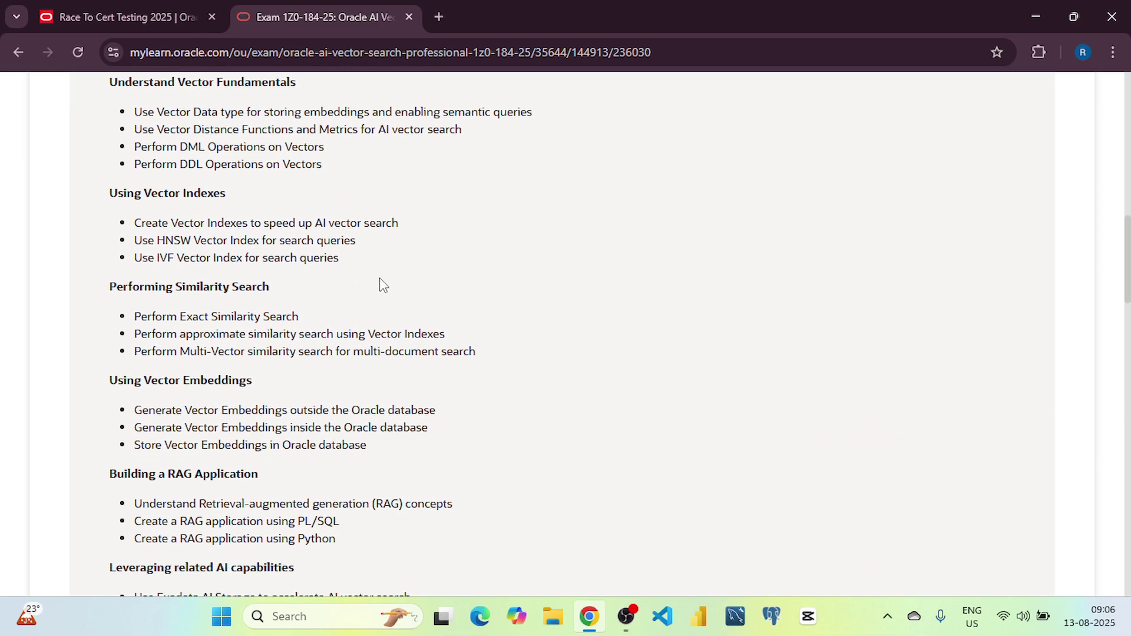
scroll(379, 277, down, 2)
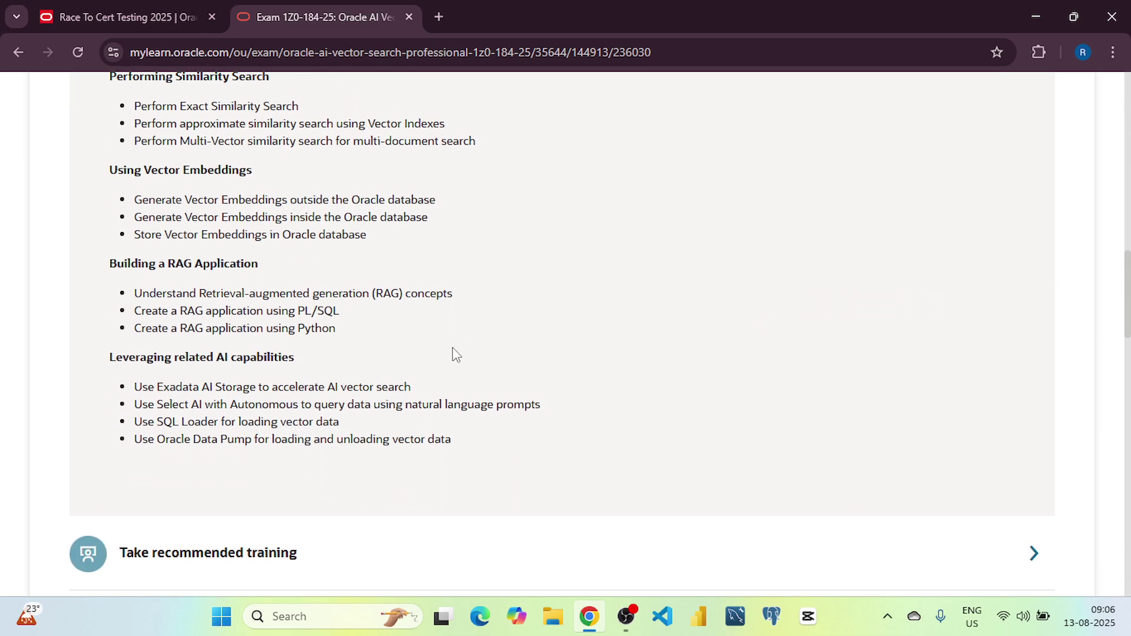
scroll(452, 347, up, 3)
scroll(464, 347, up, 5)
scroll(463, 347, up, 5)
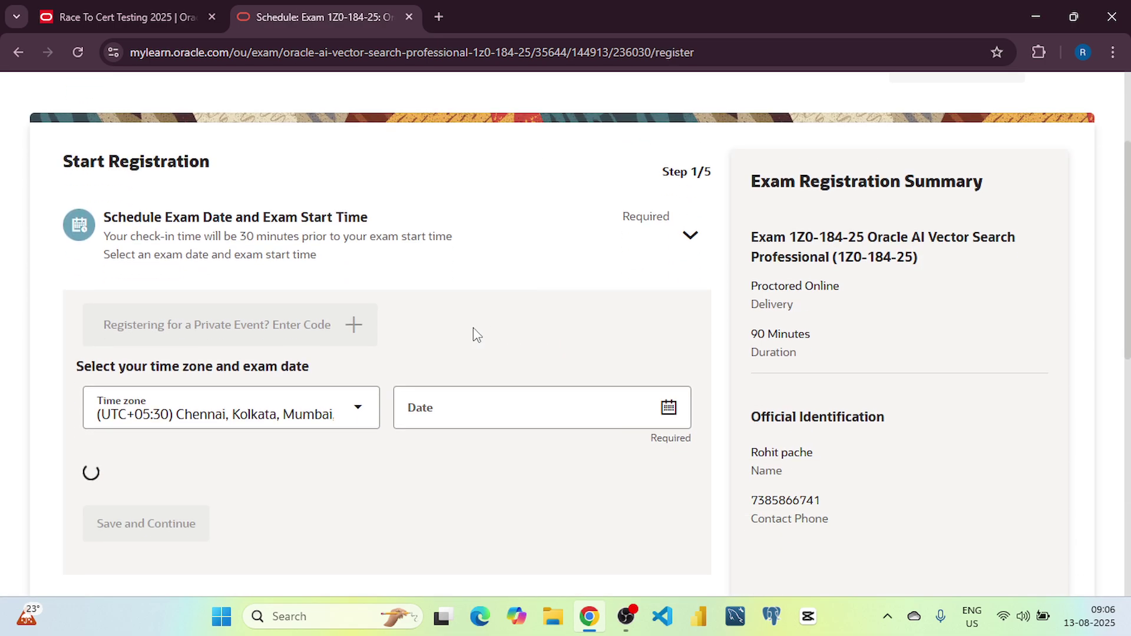
scroll(473, 327, down, 3)
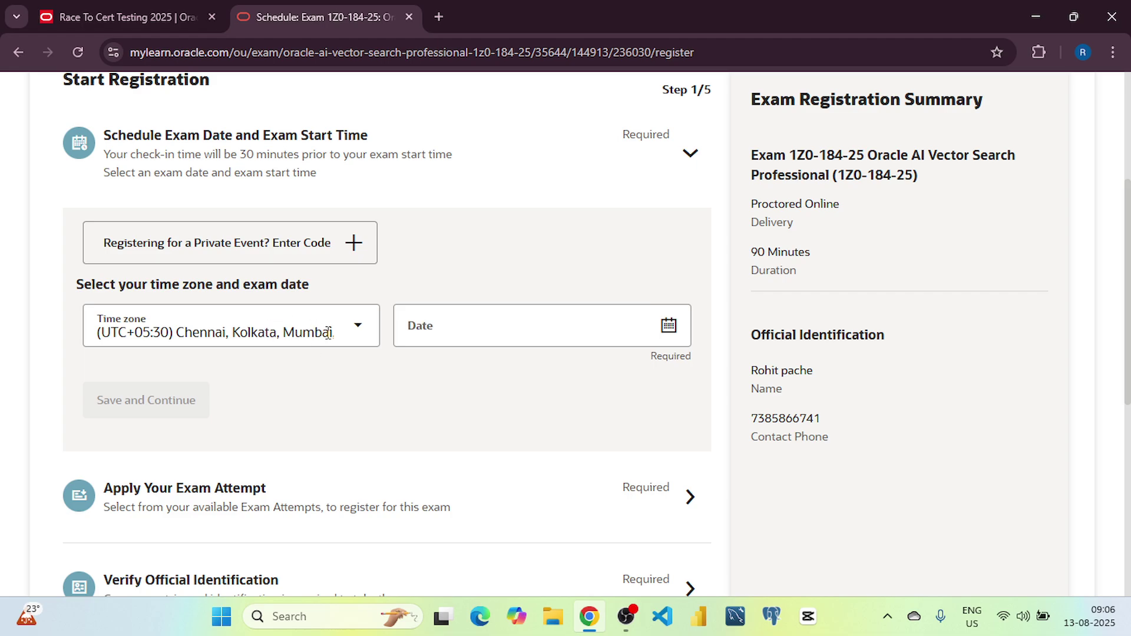
- Review time zones, choose 8/21/2025 and the 6:00 AM slot, and save
click(350, 344)
click(669, 326)
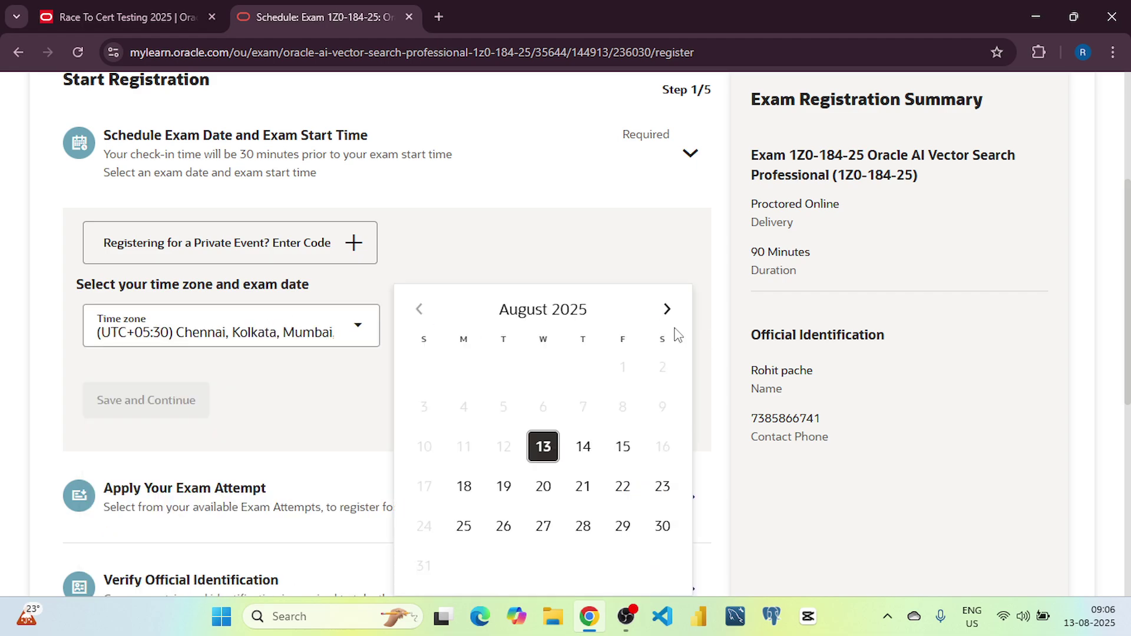
click(585, 488)
scroll(566, 424, down, 3)
scroll(472, 374, up, 3)
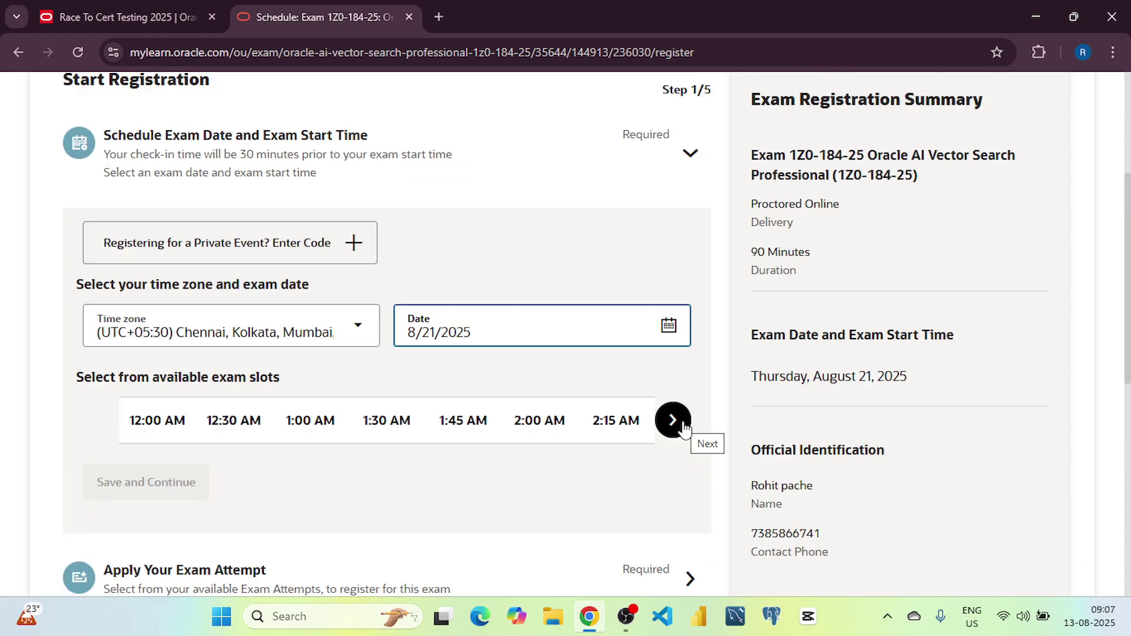
click(673, 419)
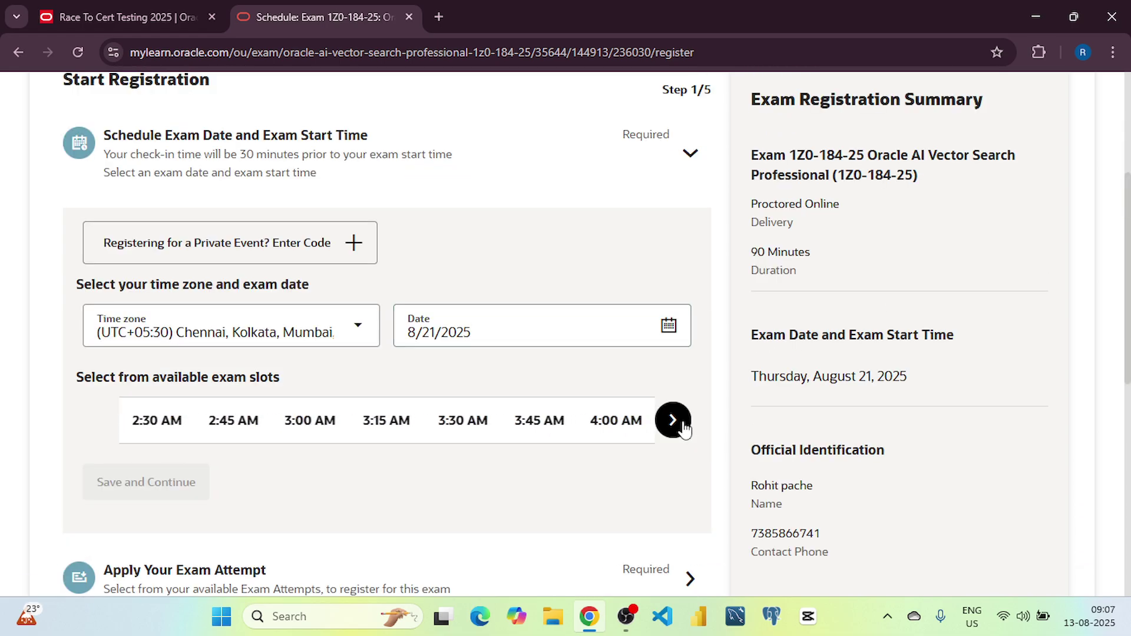
click(672, 420)
click(540, 420)
scroll(539, 420, down, 3)
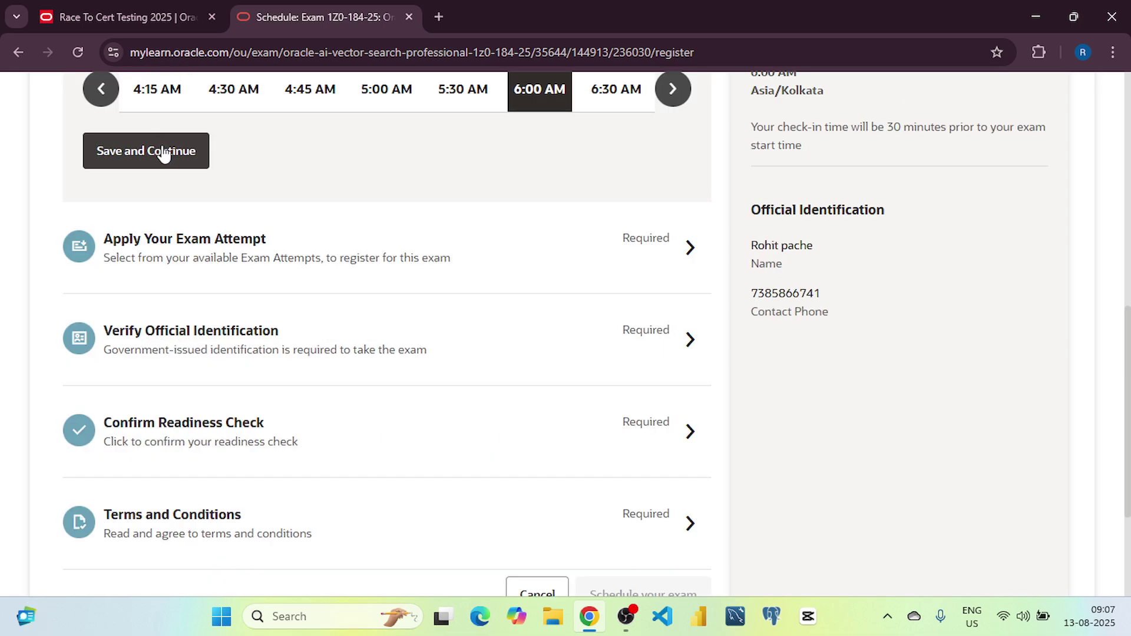
scroll(495, 229, up, 1)
click(146, 317)
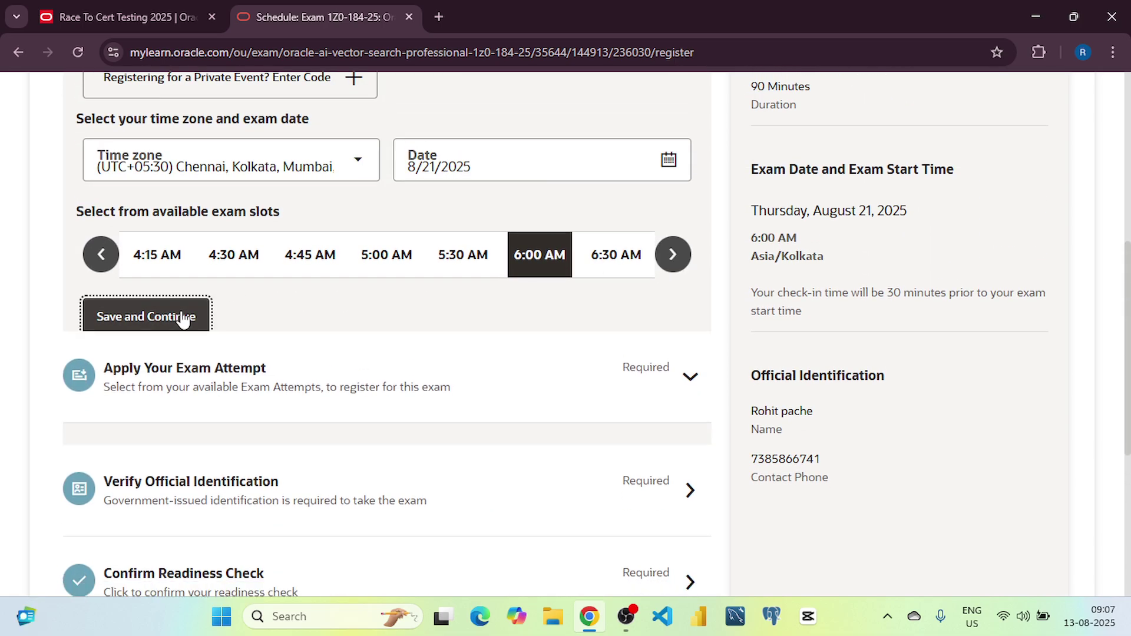
scroll(327, 425, down, 1)
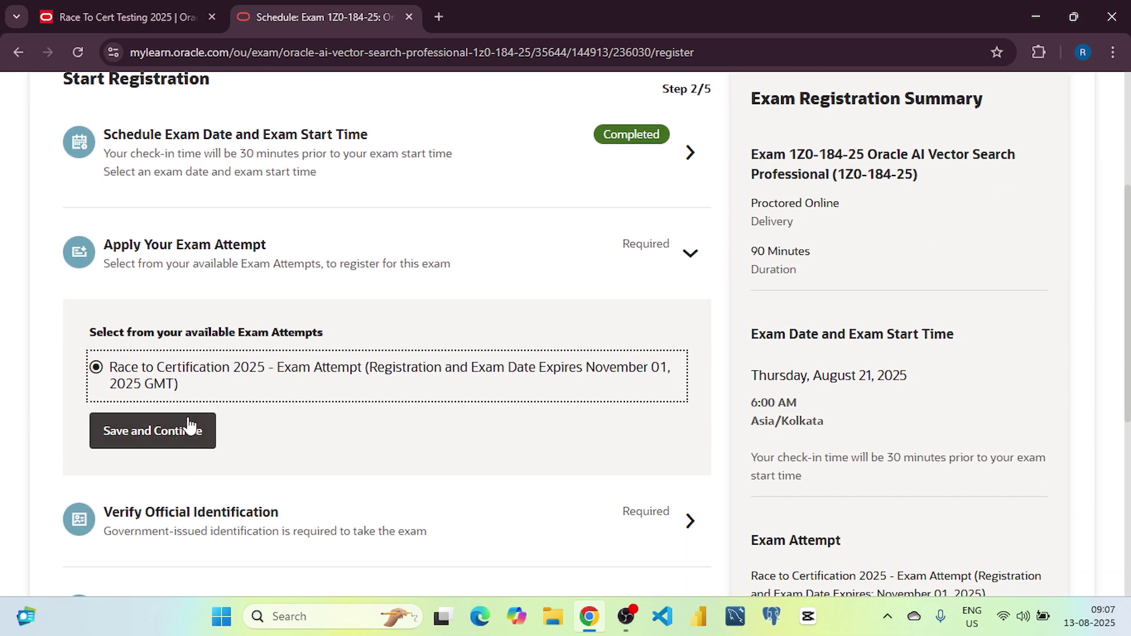
- Save the exam attempt and identification details, and tick the Readiness Check box
click(189, 429)
scroll(393, 419, down, 2)
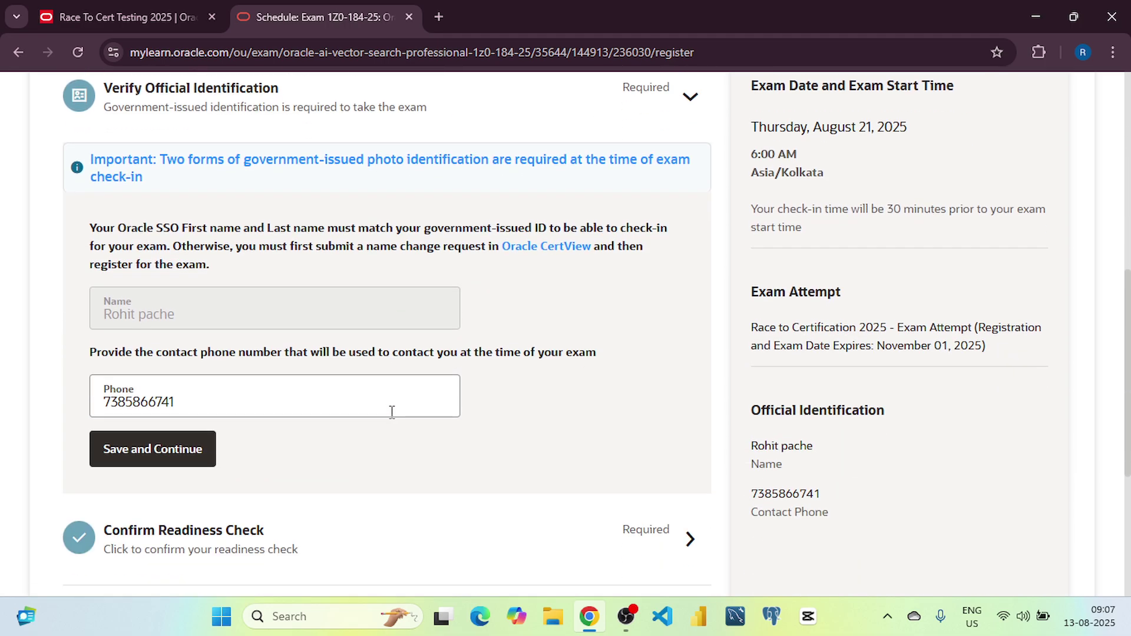
scroll(325, 386, up, 2)
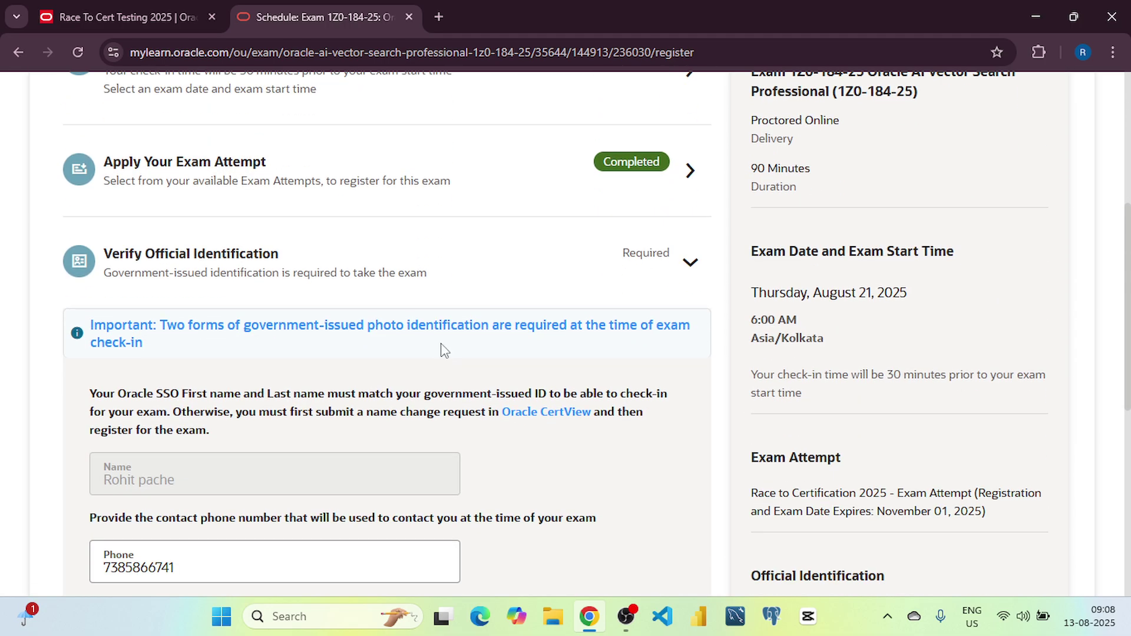
scroll(445, 351, down, 1)
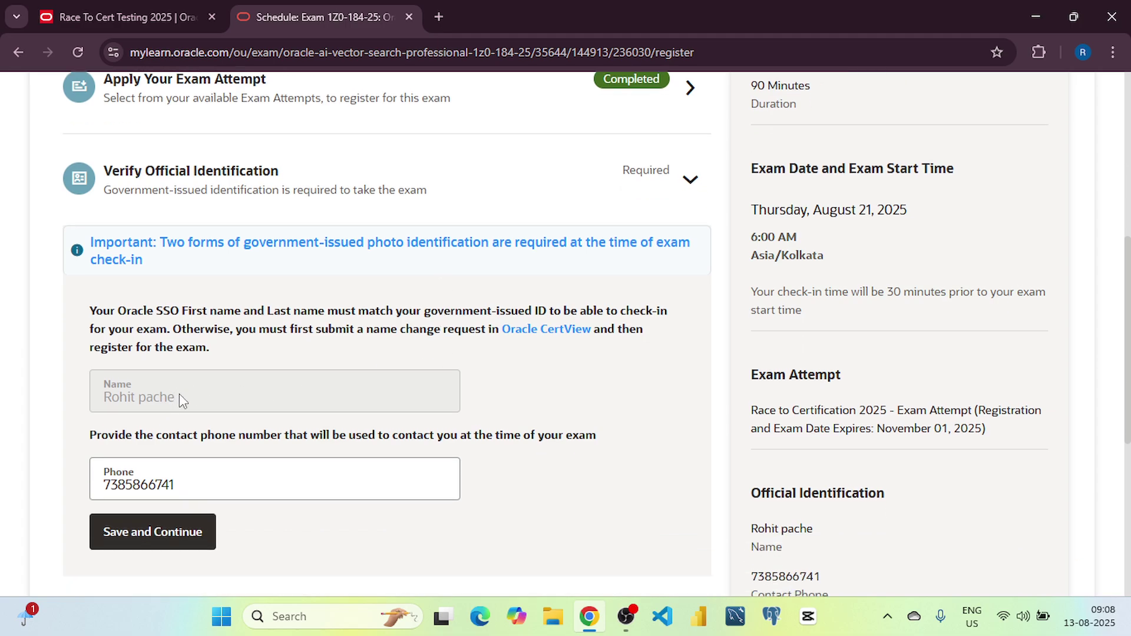
drag(179, 397, 135, 403)
scroll(105, 403, down, 1)
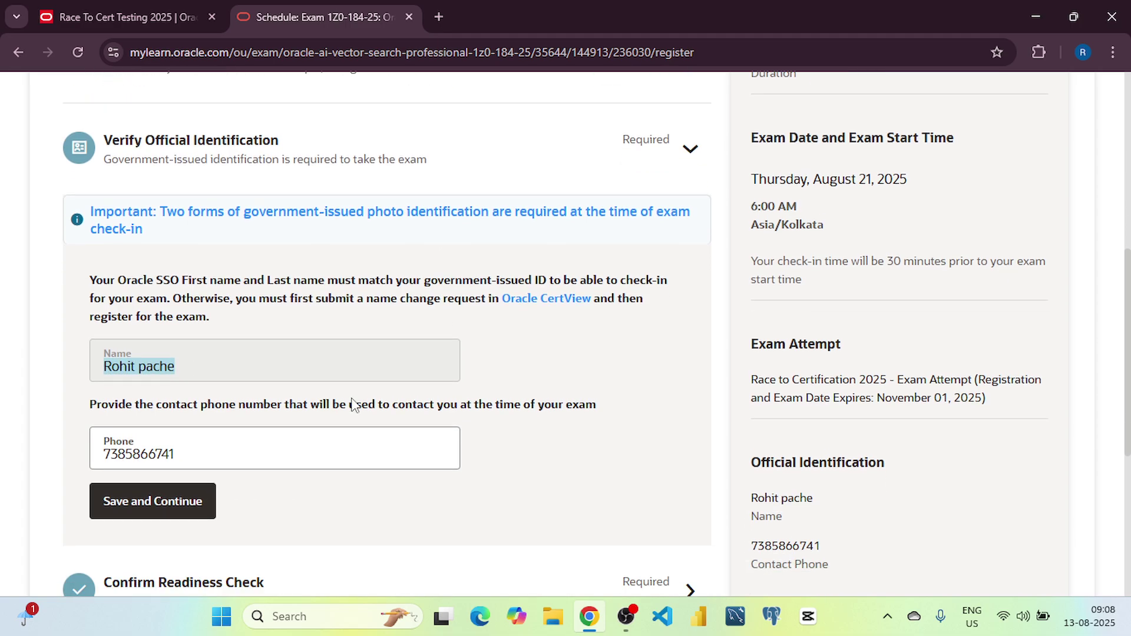
scroll(194, 397, down, 1)
click(195, 398)
scroll(420, 394, up, 2)
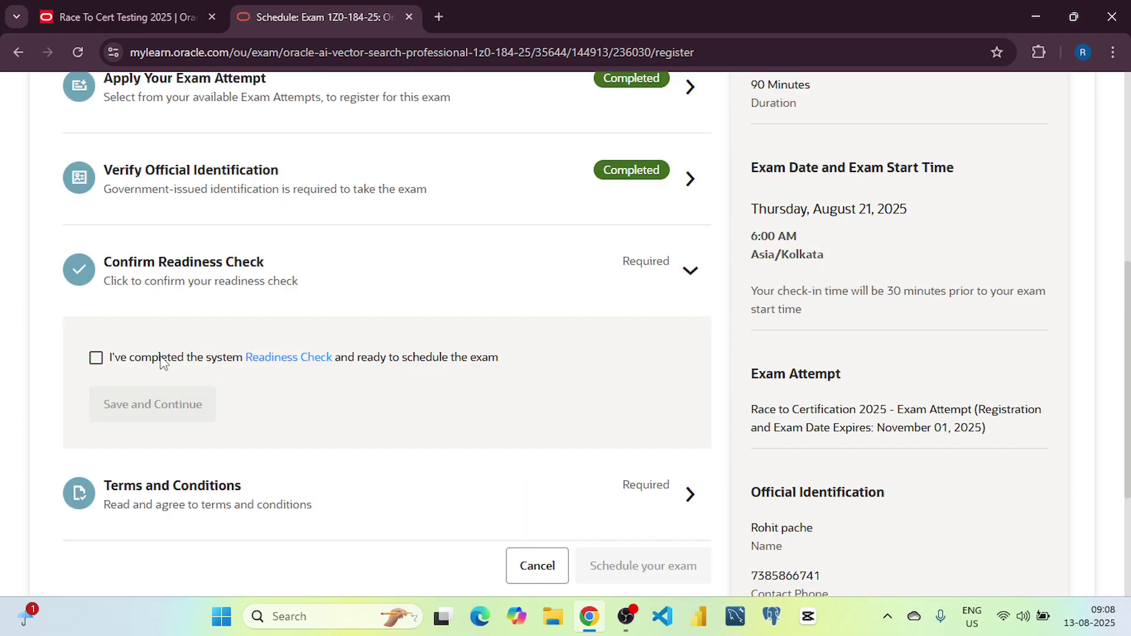
click(96, 357)
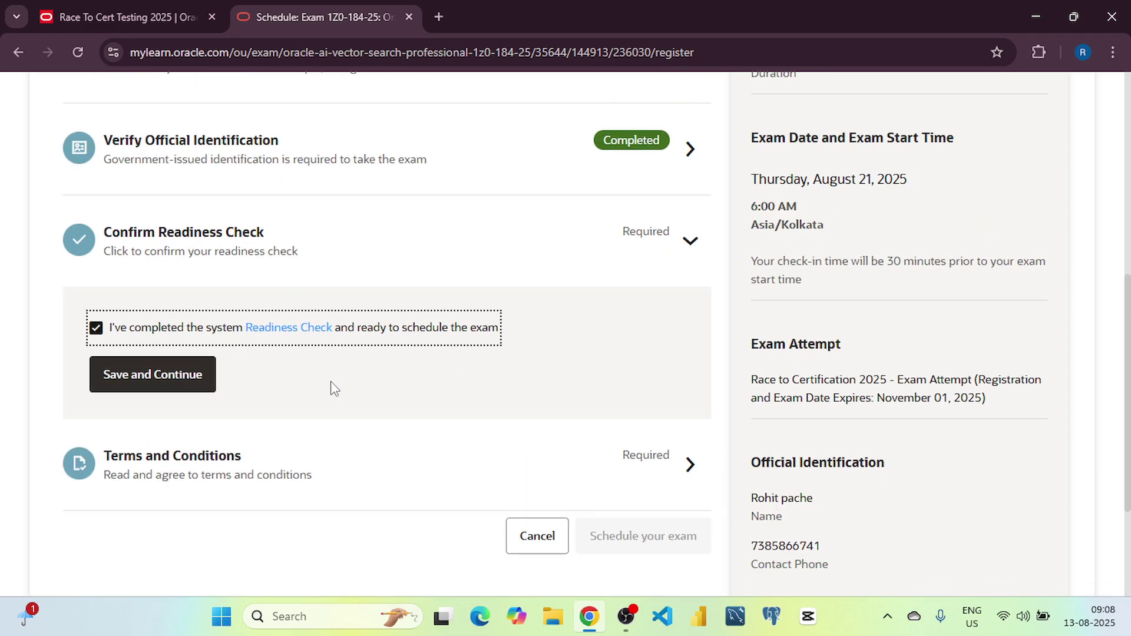
scroll(336, 388, down, 2)
scroll(383, 382, down, 1)
scroll(385, 325, up, 2)
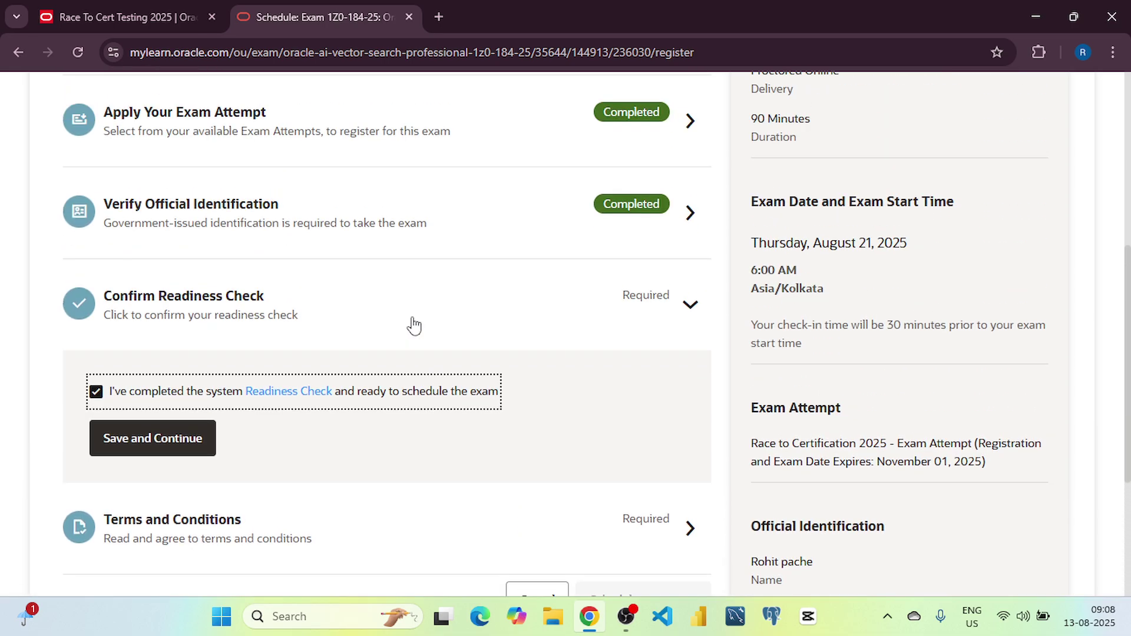
scroll(415, 336, up, 2)
scroll(415, 336, down, 1)
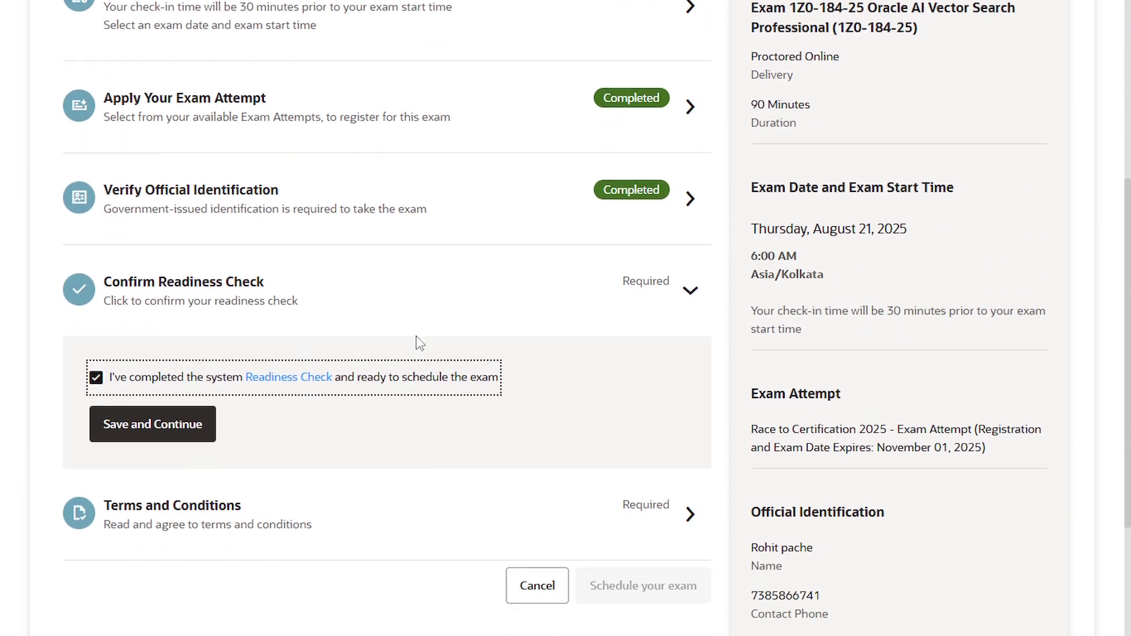
scroll(416, 336, down, 2)
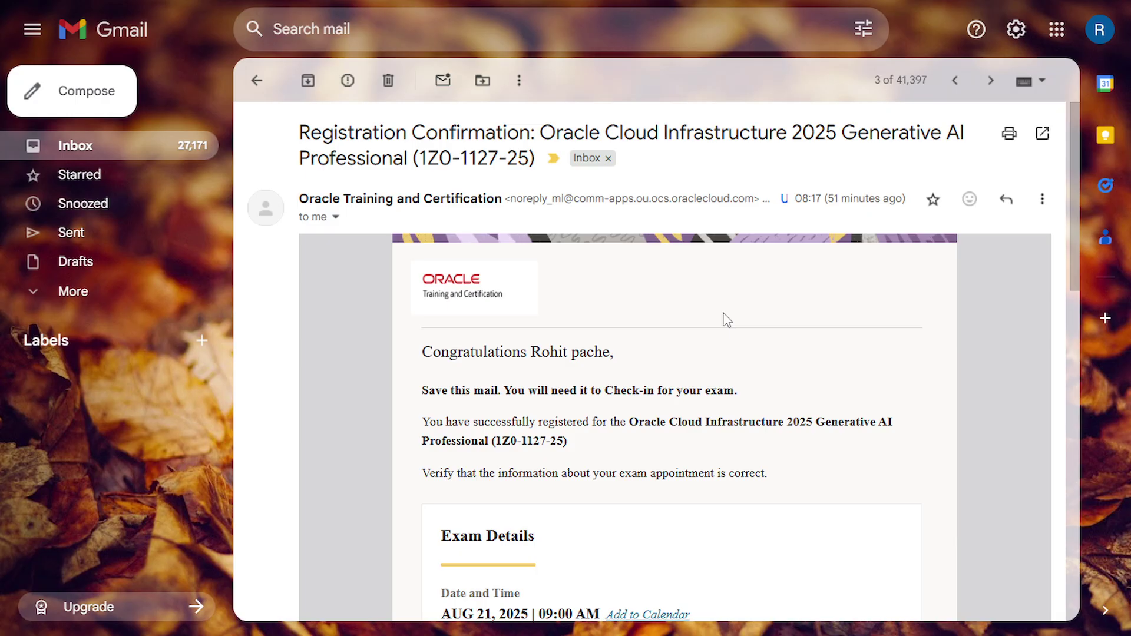
scroll(723, 319, down, 3)
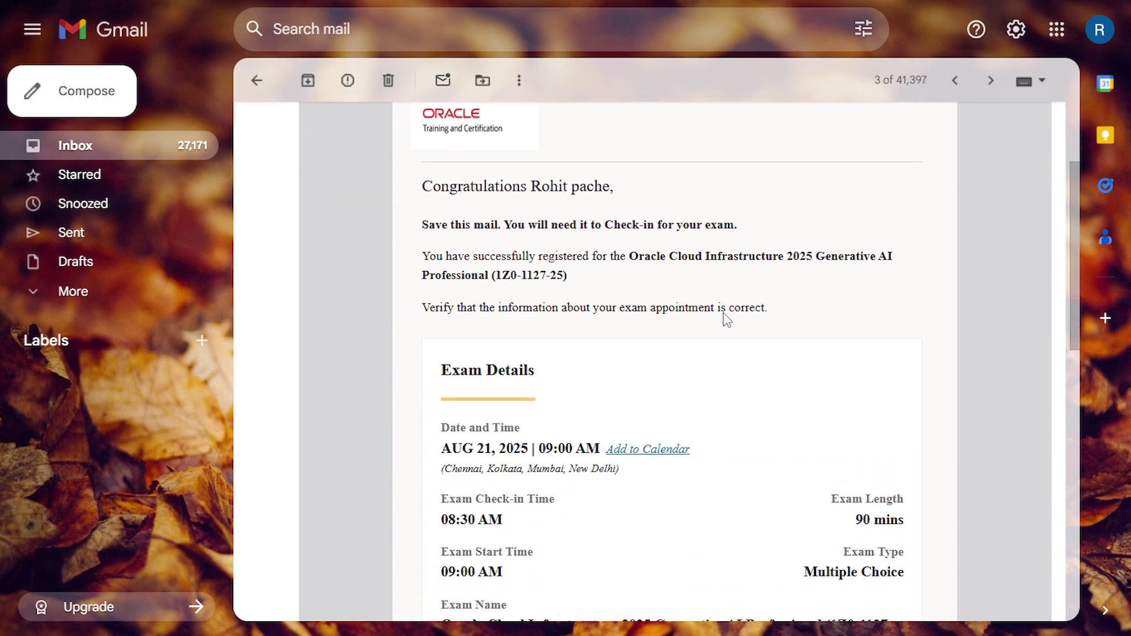